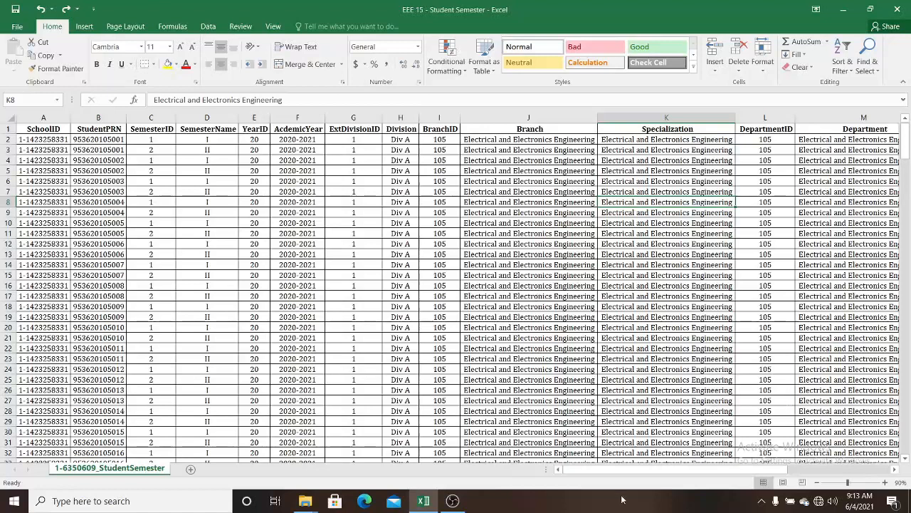
# Step: Review the student semester table across all its columns through IsCurrentSemester and down to its last record
pyautogui.moveTo(653, 471); pyautogui.dragTo(821, 470)
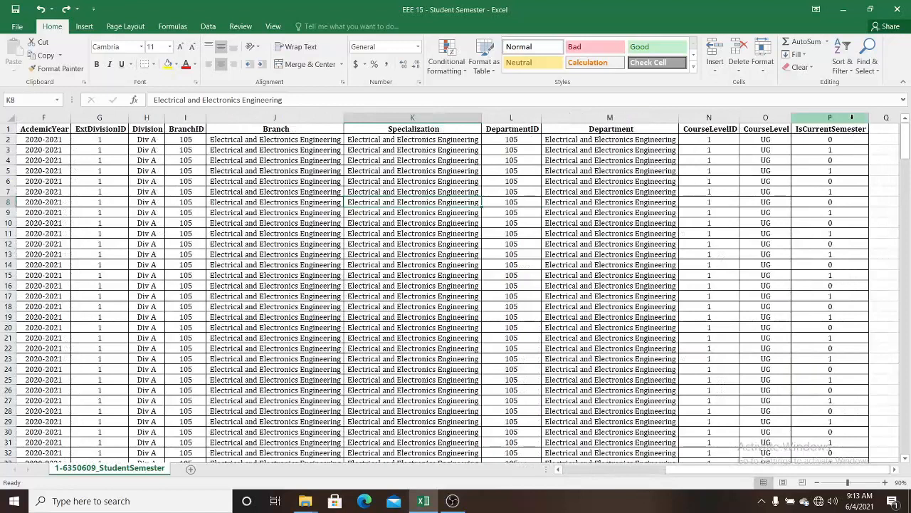
pyautogui.moveTo(827, 473); pyautogui.dragTo(592, 470)
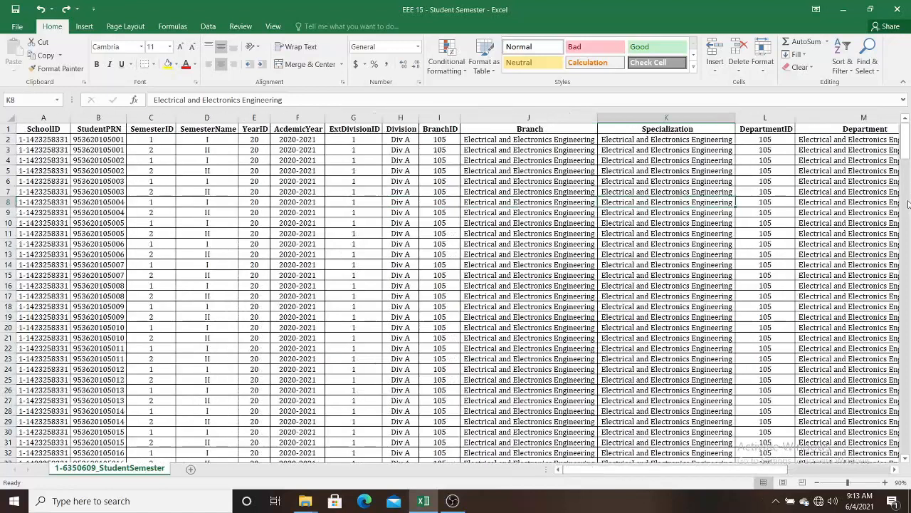
pyautogui.moveTo(906, 140); pyautogui.dragTo(907, 431)
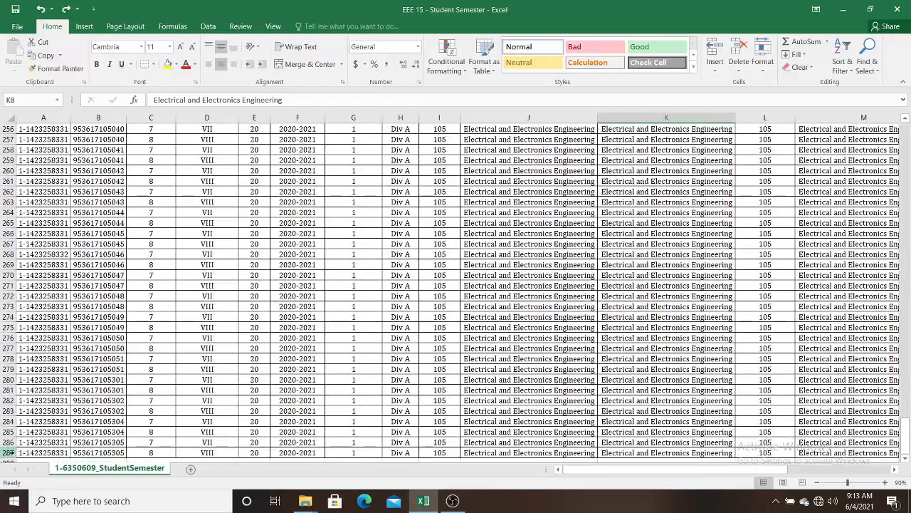
pyautogui.scroll(-1, 692, 401)
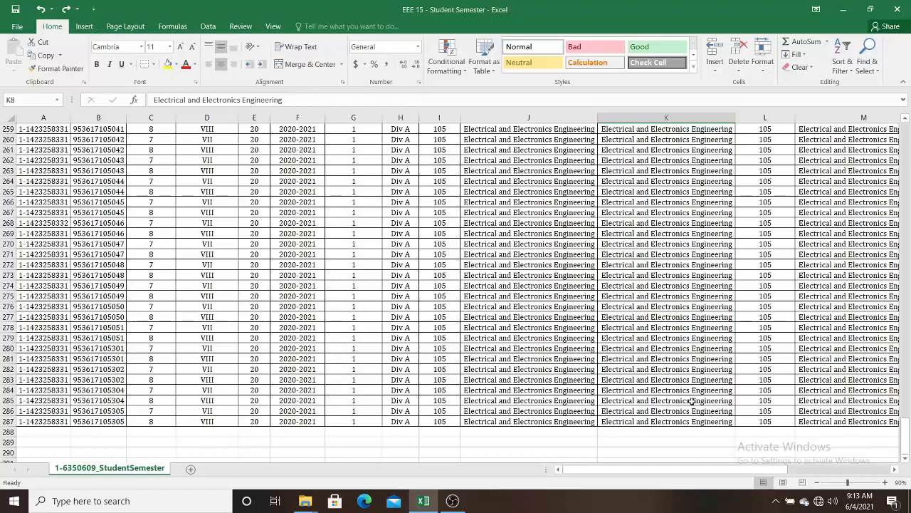
pyautogui.scroll(20, 692, 401)
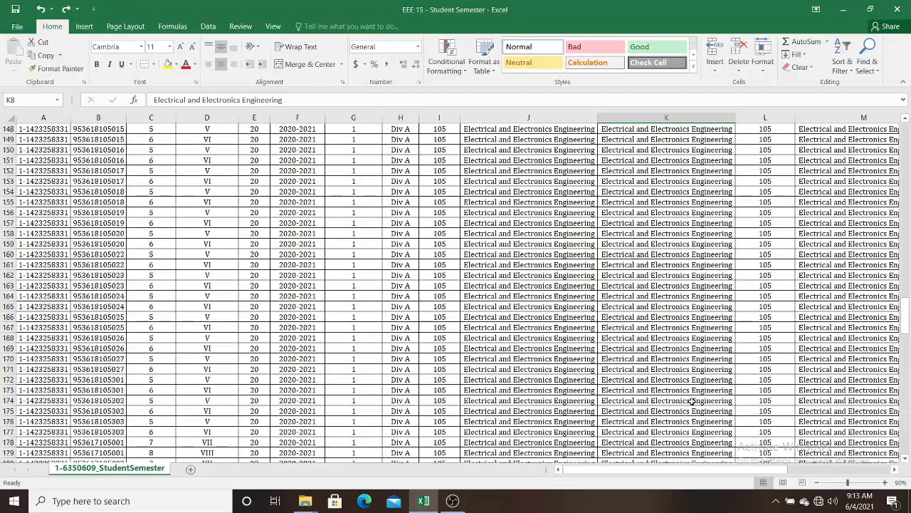
pyautogui.scroll(20, 692, 401)
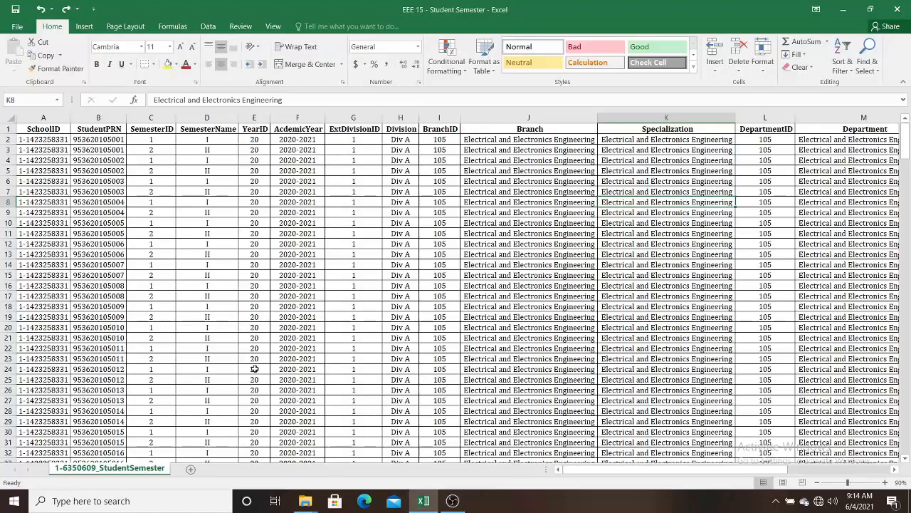
# Step: Hide the SemesterID column
pyautogui.click(159, 117)
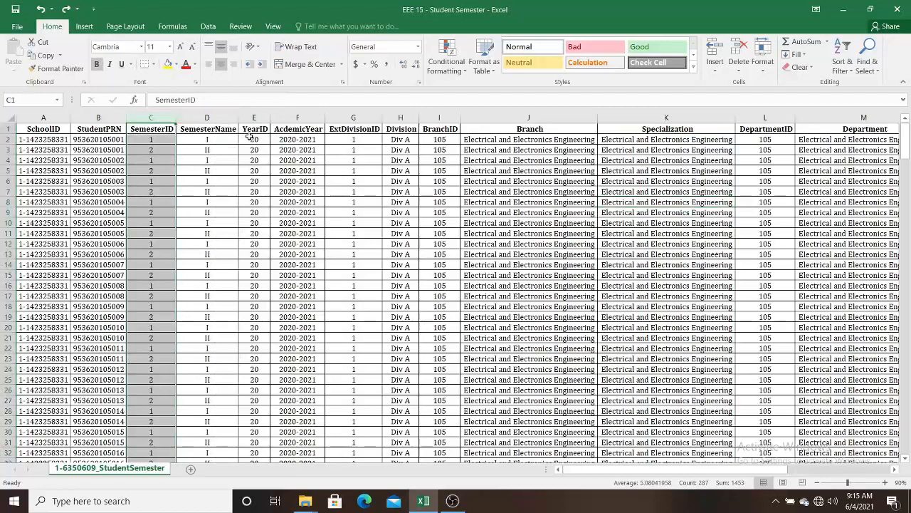
pyautogui.rightClick(157, 124)
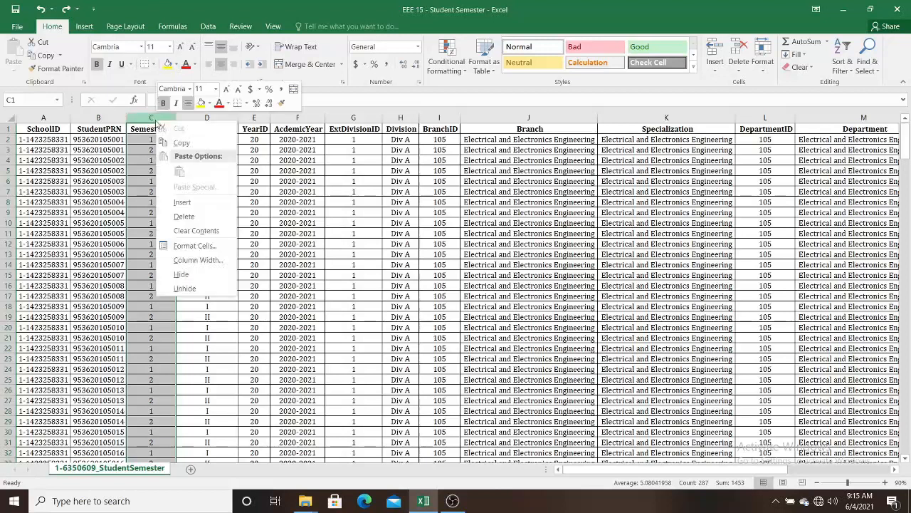
pyautogui.click(182, 275)
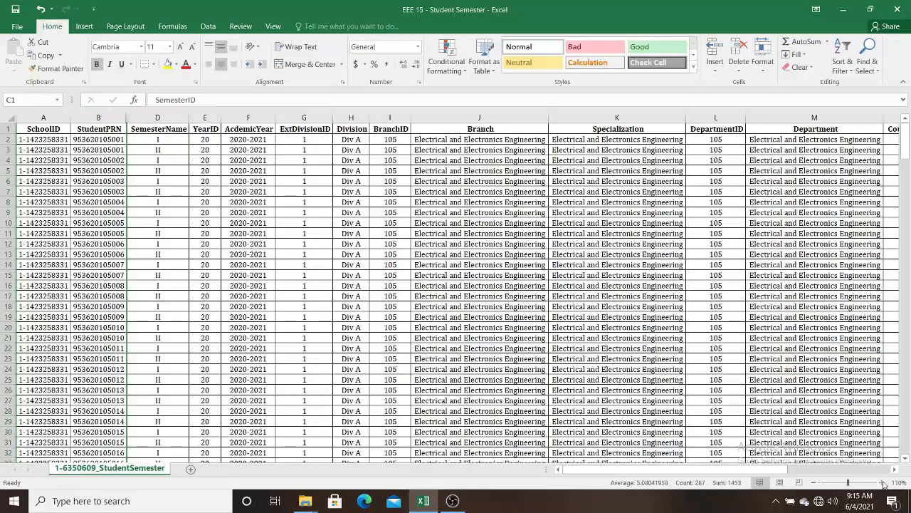
# Step: Hide the SchoolID column and enlarge the worksheet to 130% for easier reading
pyautogui.click(885, 483)
pyautogui.click(885, 483)
pyautogui.click(885, 484)
pyautogui.click(885, 483)
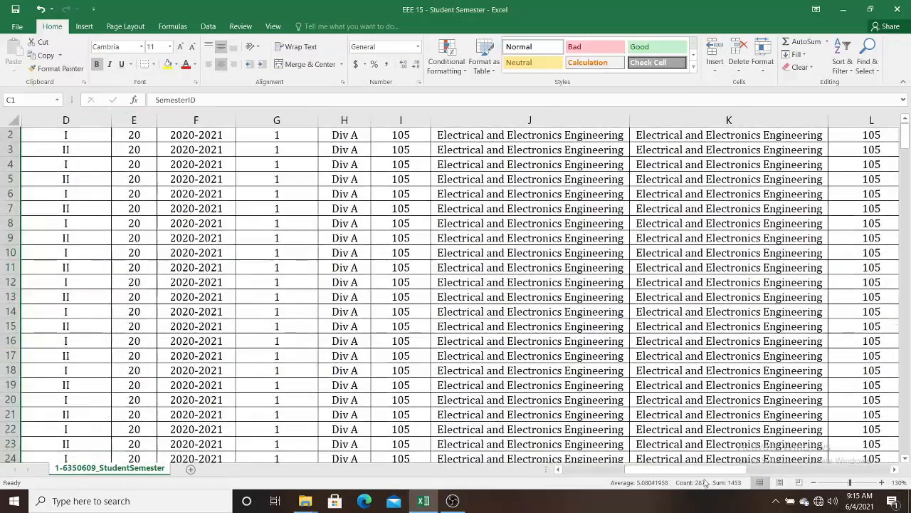
pyautogui.moveTo(646, 471); pyautogui.dragTo(517, 471)
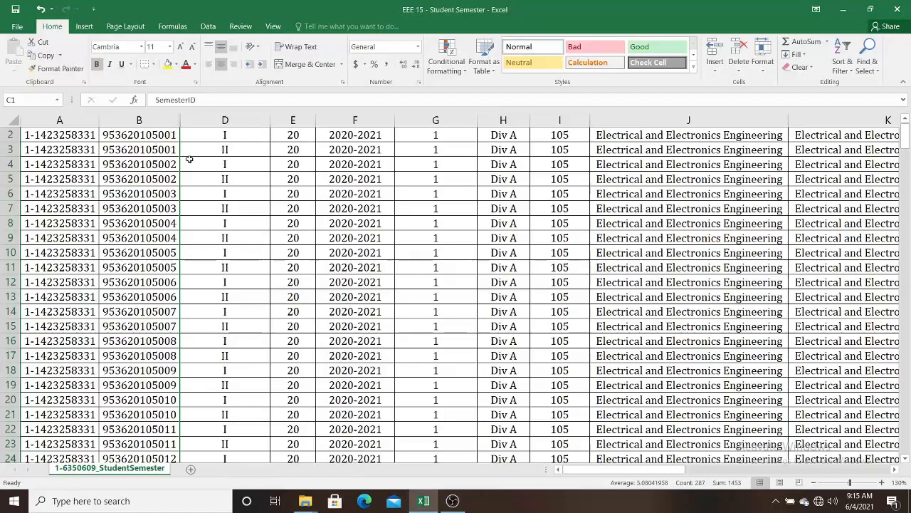
pyautogui.scroll(1, 214, 207)
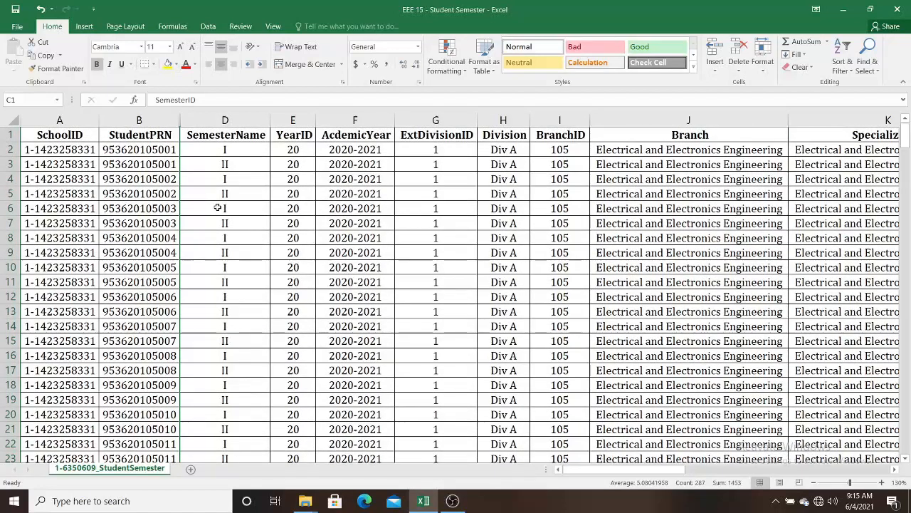
pyautogui.click(72, 120)
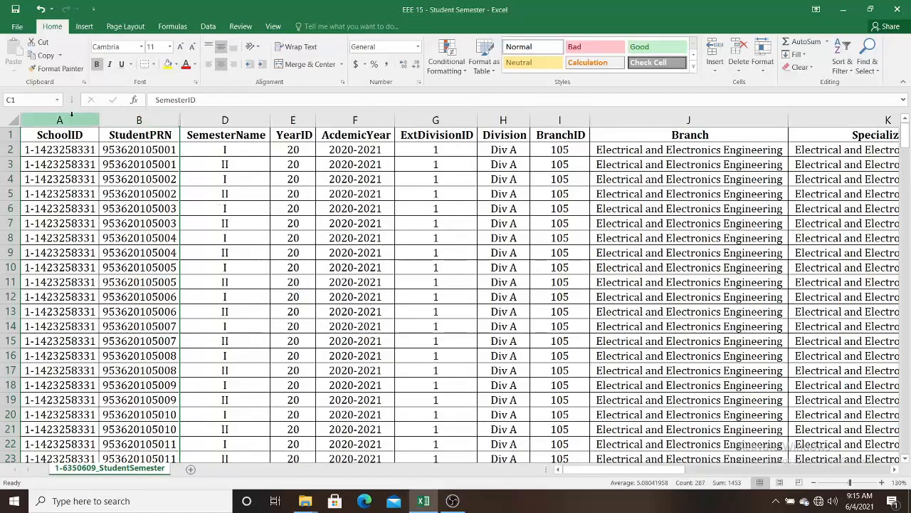
pyautogui.rightClick(72, 120)
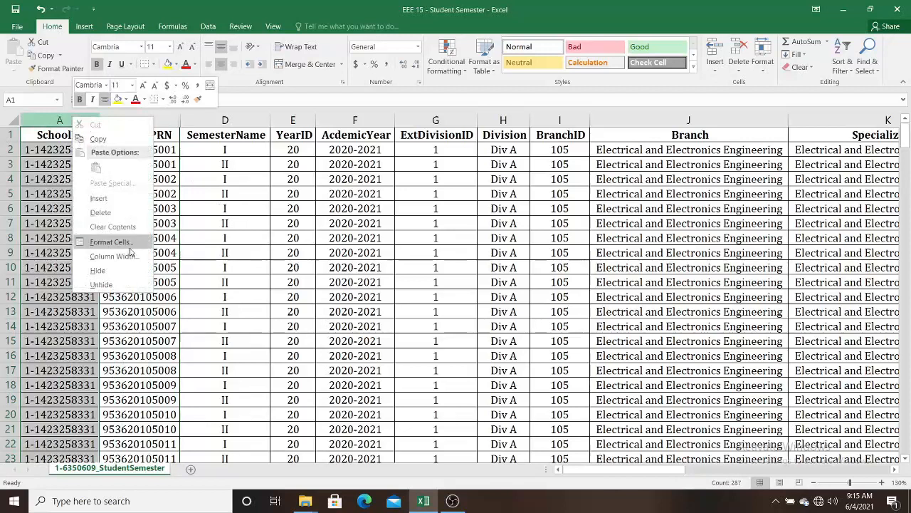
pyautogui.click(97, 270)
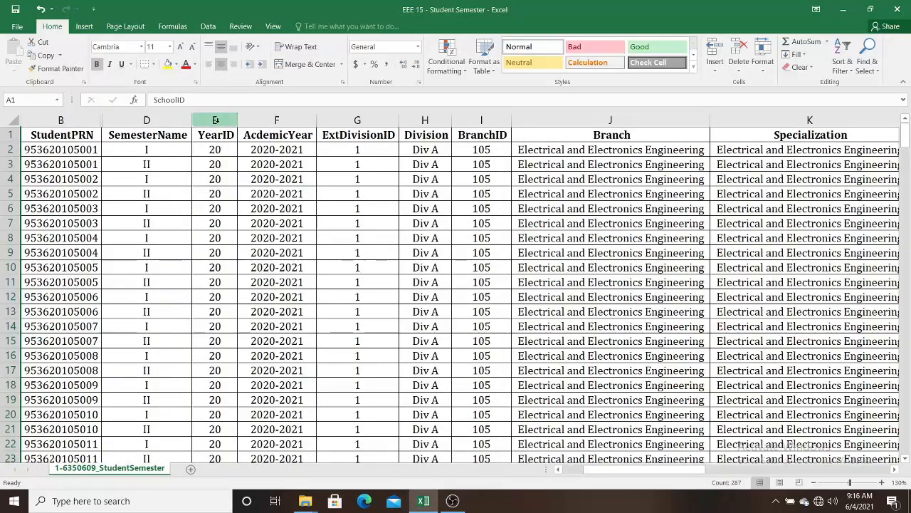
# Step: Hide the YearID column as well as the adjacent ExtDivisionID and Division columns
pyautogui.rightClick(215, 120)
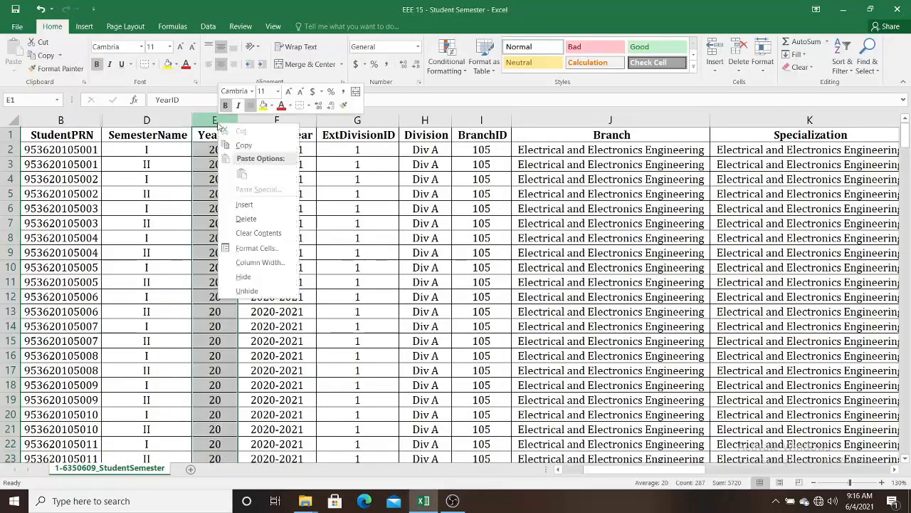
pyautogui.click(264, 276)
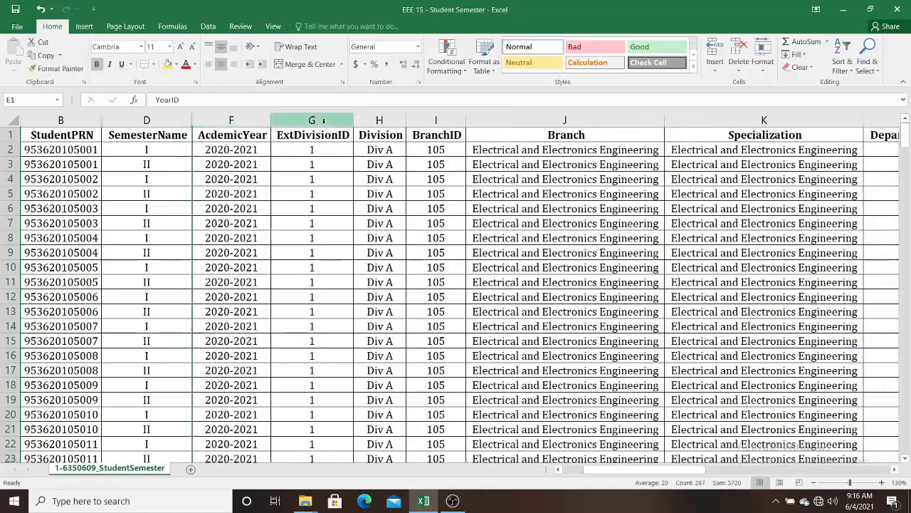
pyautogui.moveTo(324, 121)
pyautogui.mouseDown()
pyautogui.moveTo(423, 121)
pyautogui.moveTo(377, 120)
pyautogui.mouseUp()
pyautogui.rightClick(377, 119)
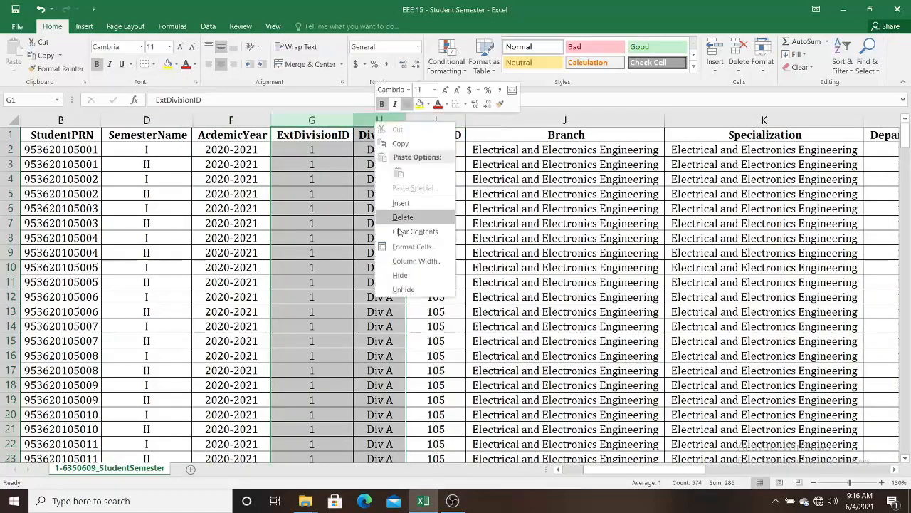
pyautogui.click(400, 277)
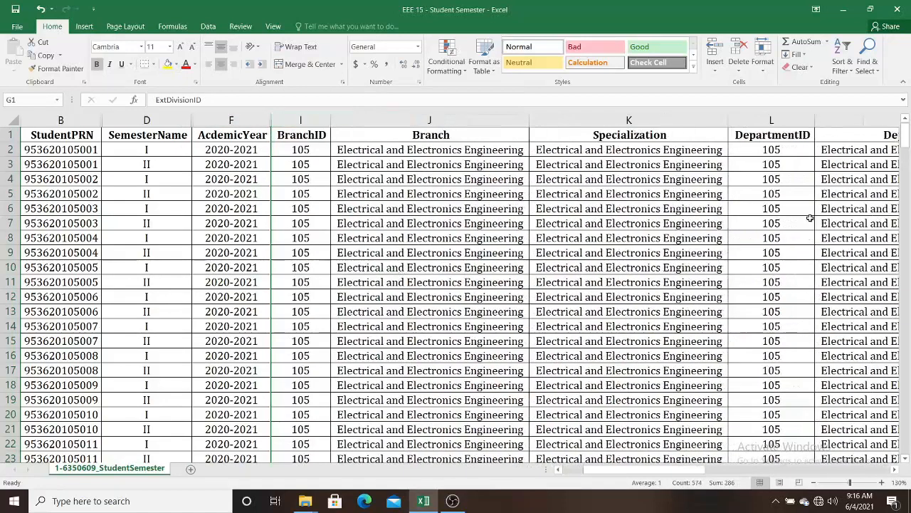
# Step: Hide the Branch, Specialization and DepartmentID columns together
pyautogui.moveTo(474, 119); pyautogui.dragTo(759, 119)
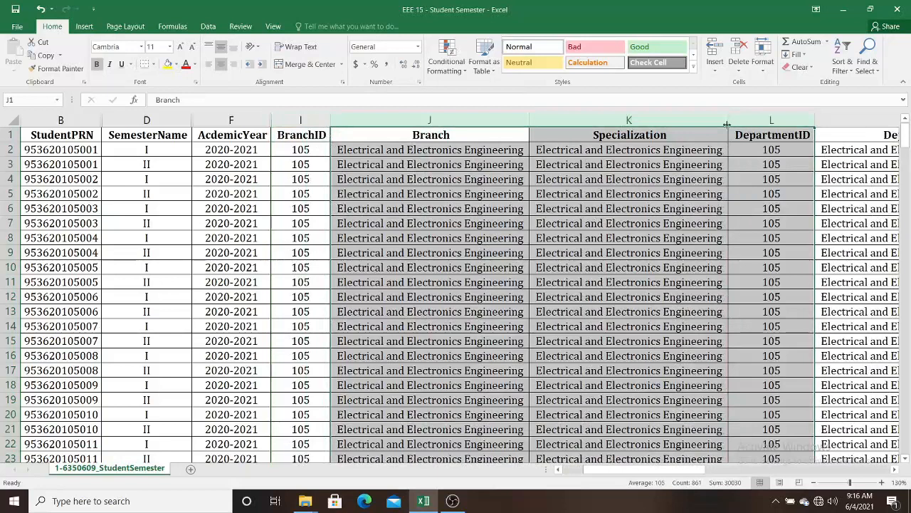
pyautogui.rightClick(691, 124)
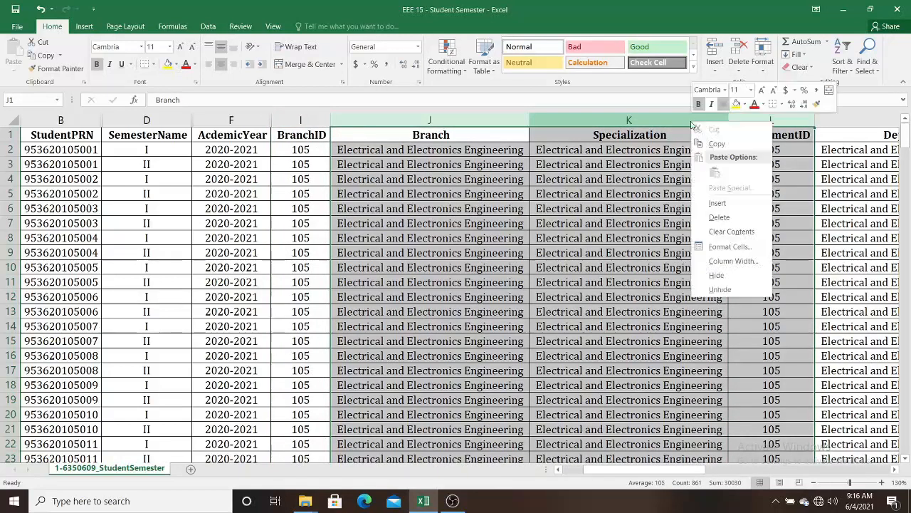
pyautogui.click(736, 276)
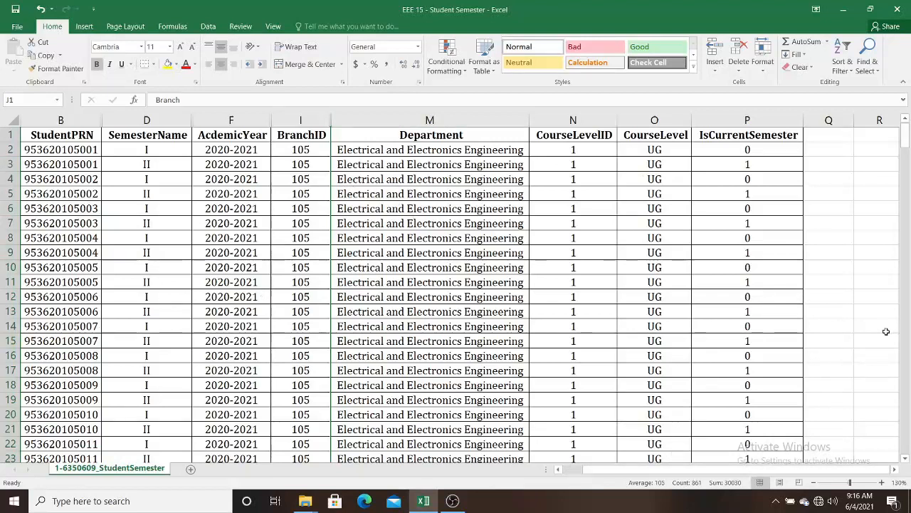
# Step: Turn on filtering for the table's header row and check the StudentPRN filter options, leaving all entries selected
pyautogui.click(559, 471)
pyautogui.moveTo(905, 137)
pyautogui.mouseDown()
pyautogui.moveTo(907, 455)
pyautogui.moveTo(907, 139)
pyautogui.mouseUp()
pyautogui.click(208, 28)
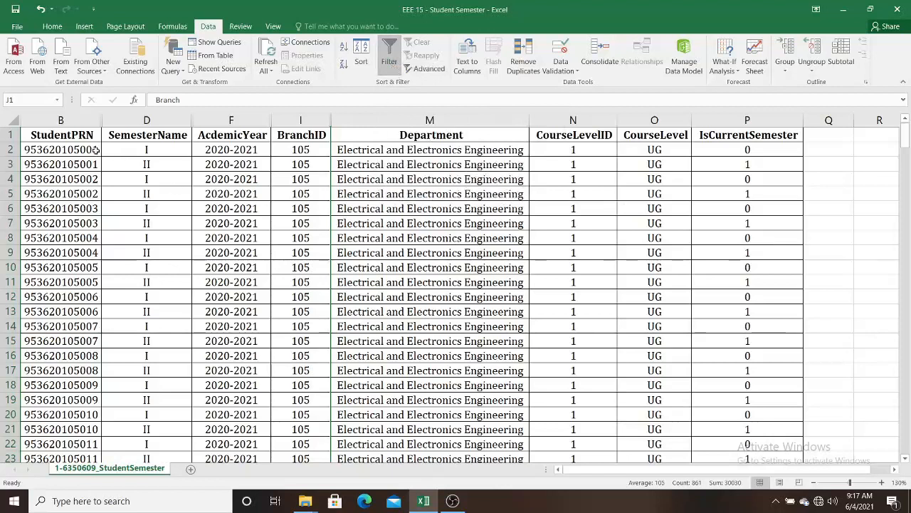
pyautogui.click(64, 135)
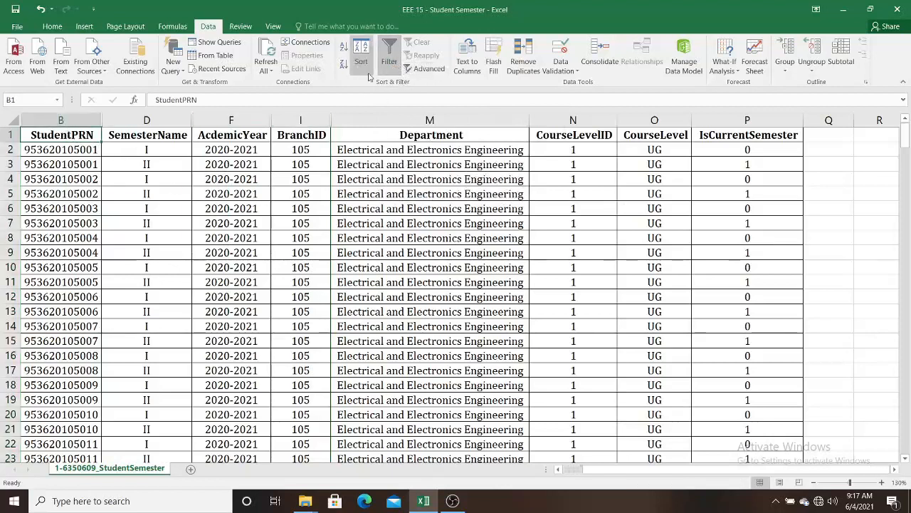
pyautogui.click(390, 64)
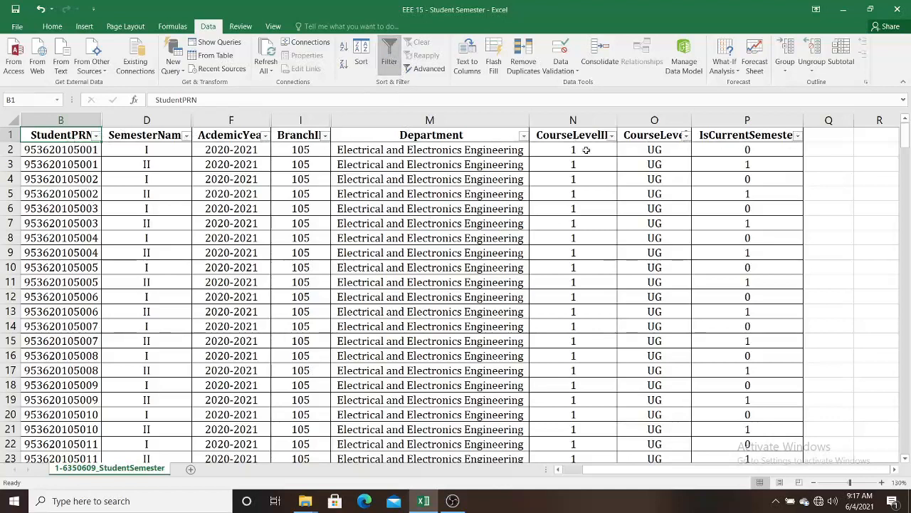
pyautogui.click(95, 136)
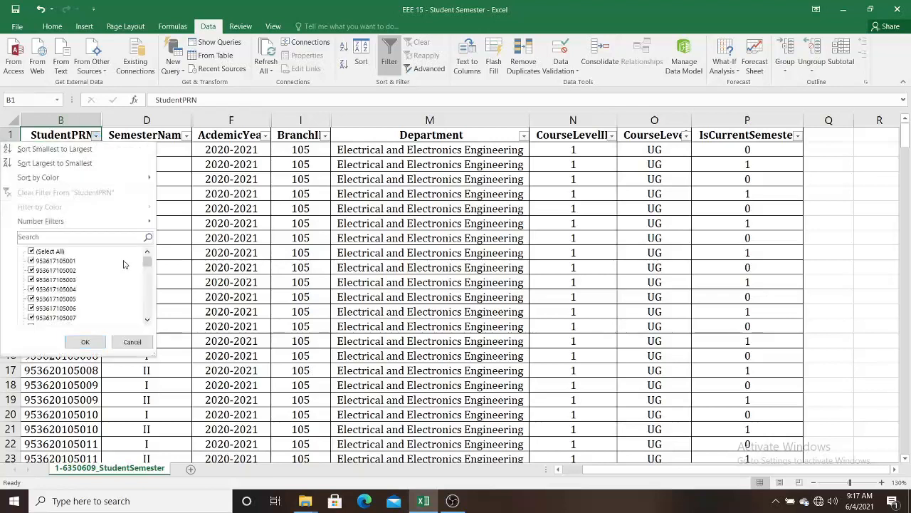
pyautogui.click(96, 344)
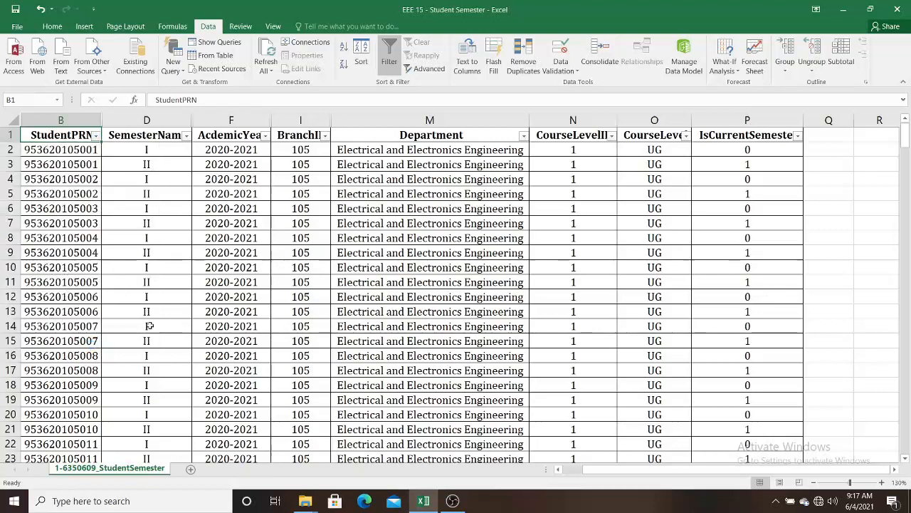
# Step: Sort the table by SemesterName from A to Z and review the order of the semester rows
pyautogui.click(186, 135)
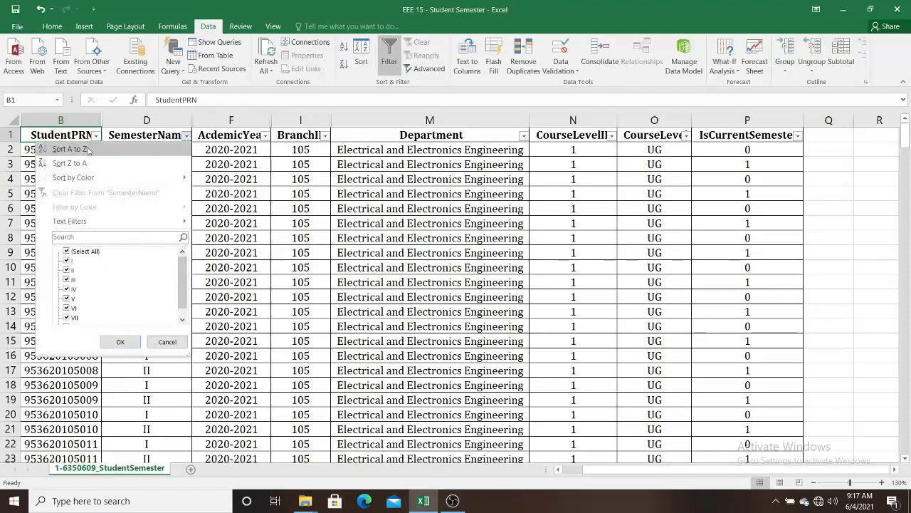
pyautogui.click(881, 482)
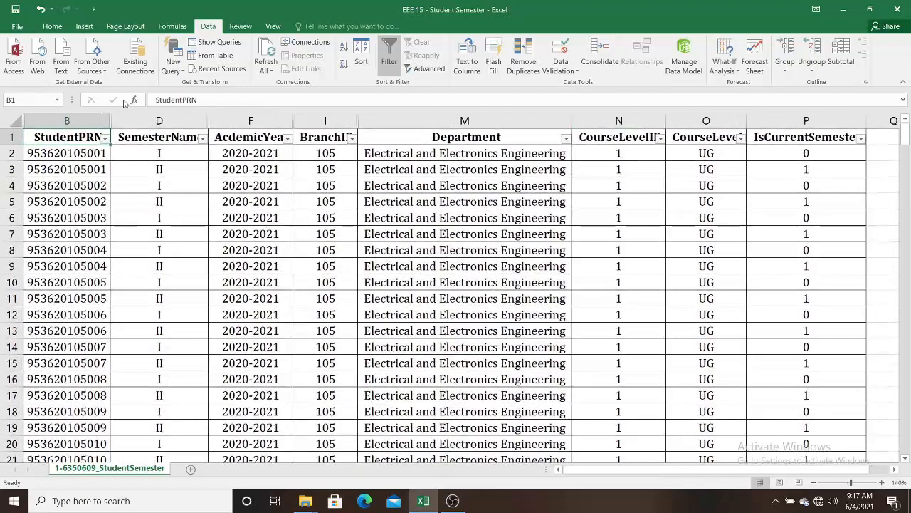
pyautogui.click(203, 139)
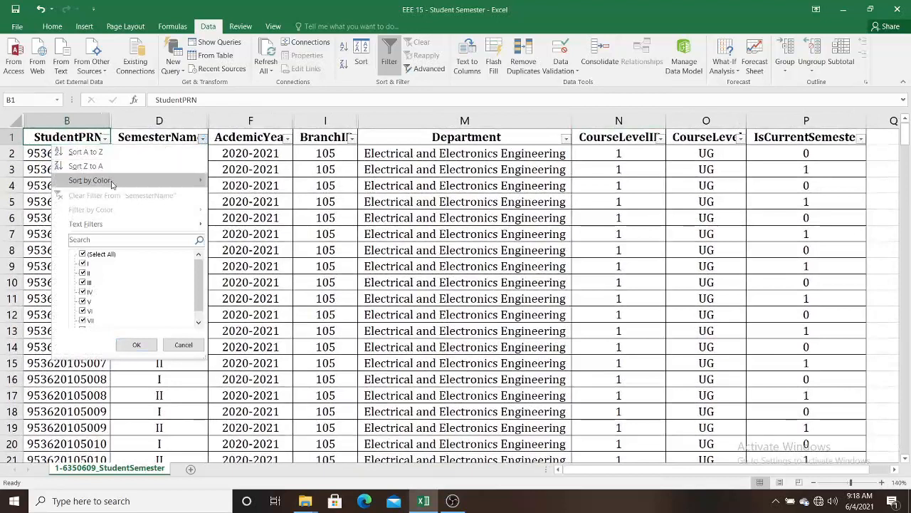
pyautogui.moveTo(112, 184)
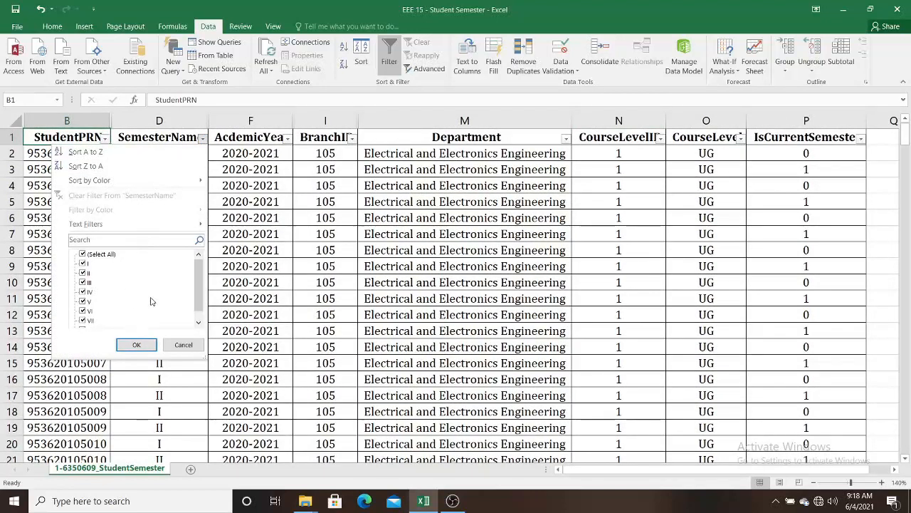
pyautogui.click(124, 156)
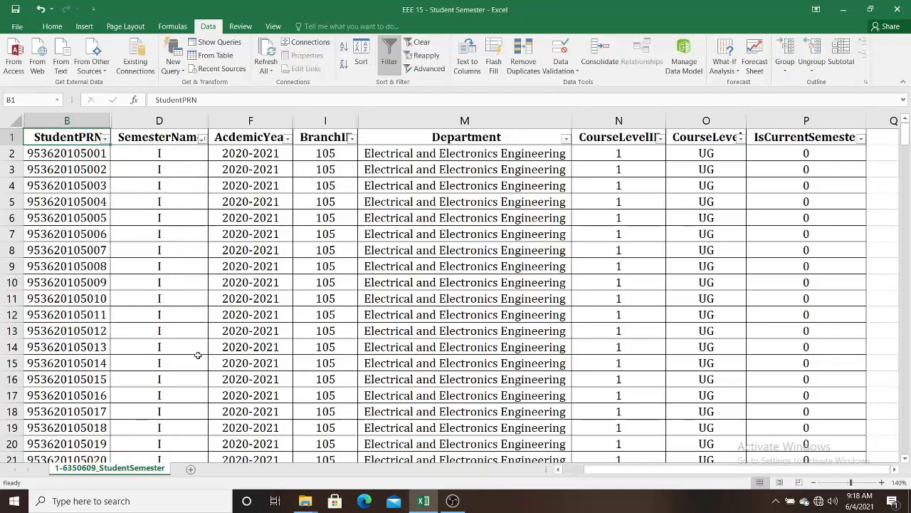
pyautogui.scroll(-5, 195, 343)
pyautogui.scroll(-3, 195, 343)
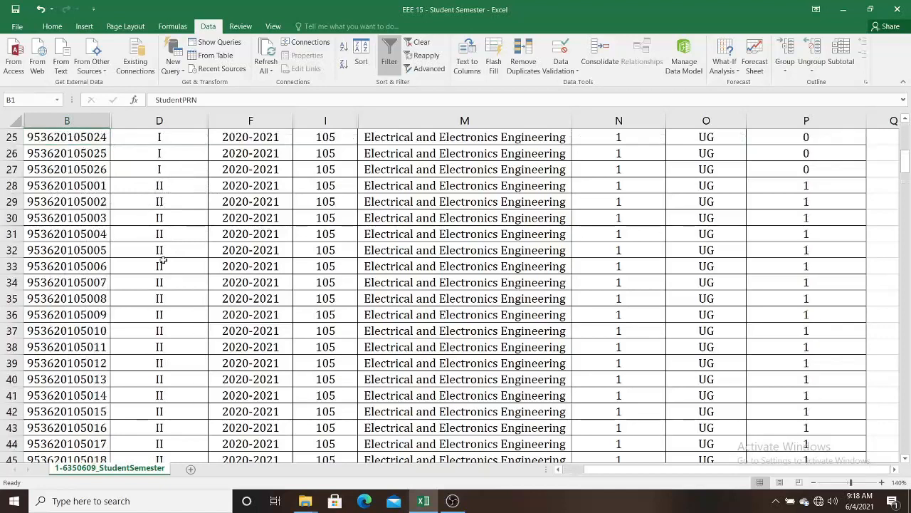
pyautogui.scroll(-11, 177, 319)
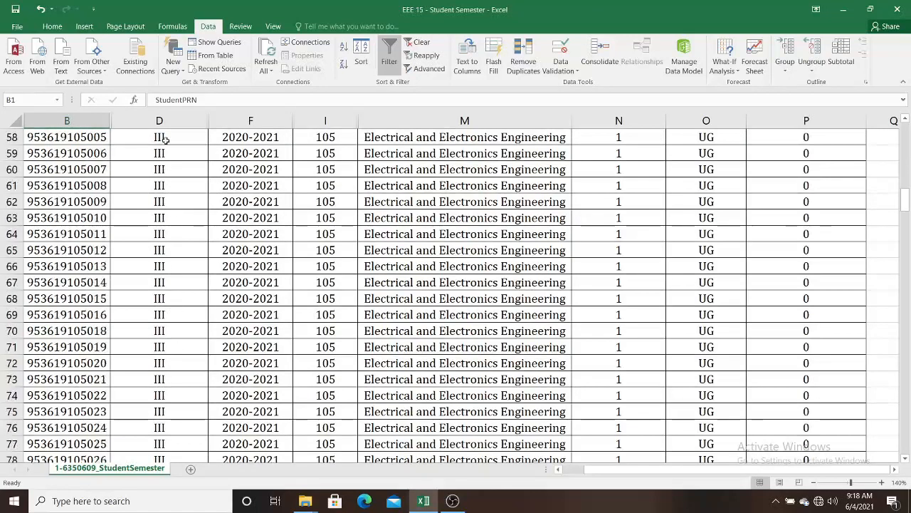
pyautogui.scroll(19, 205, 327)
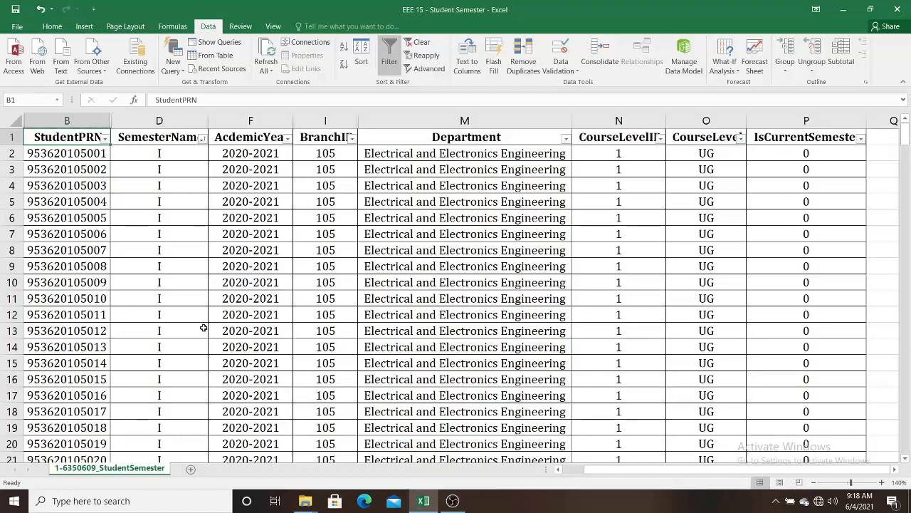
# Step: Copy the header row and all semester I records, StudentPRN through IsCurrentSemester, and paste them into a new worksheet
pyautogui.moveTo(905, 141)
pyautogui.mouseDown()
pyautogui.moveTo(905, 435)
pyautogui.moveTo(906, 134)
pyautogui.mouseUp()
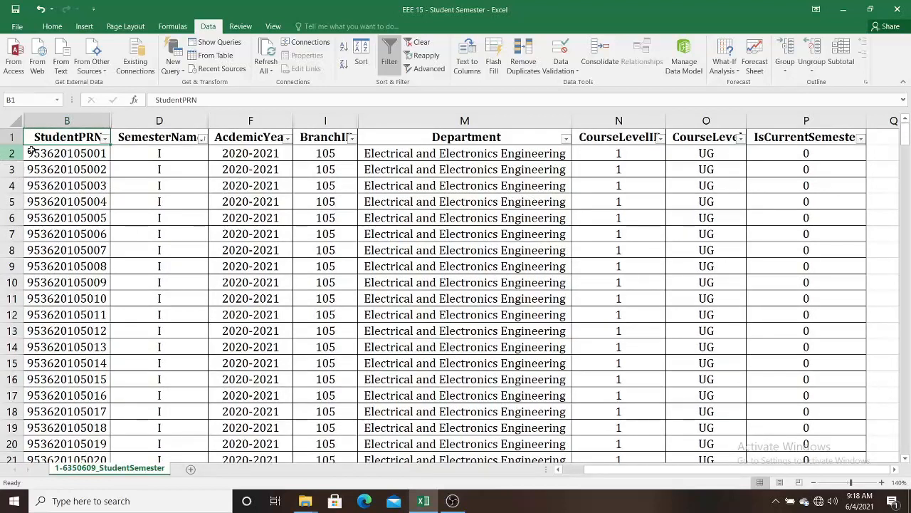
pyautogui.moveTo(54, 140); pyautogui.dragTo(795, 278)
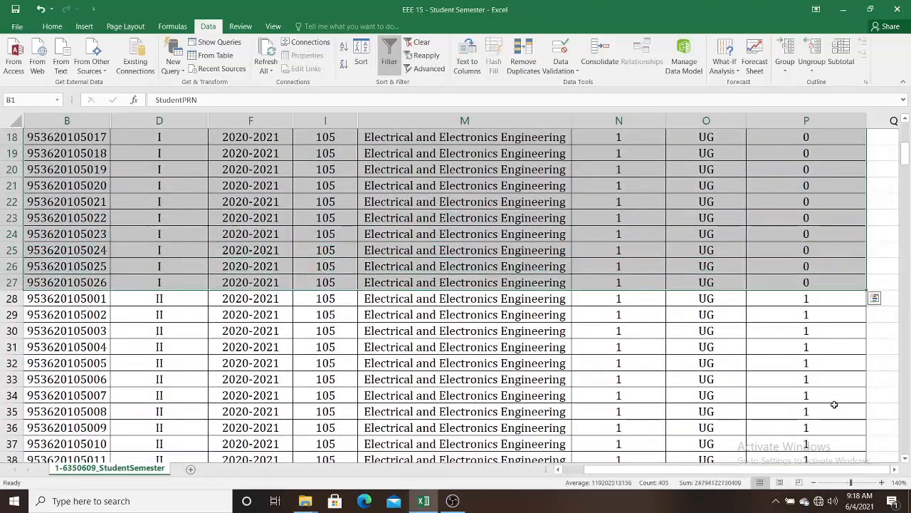
pyautogui.hotkey('ctrl', 'c')
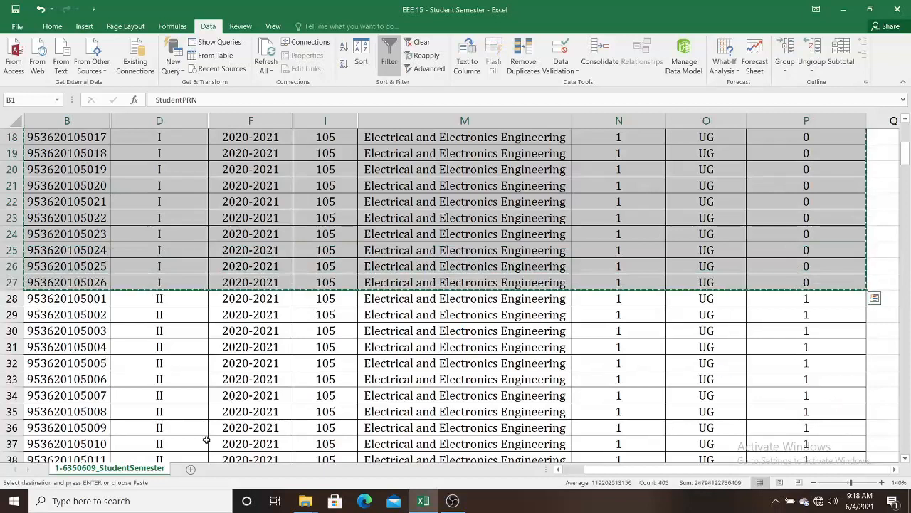
pyautogui.click(190, 468)
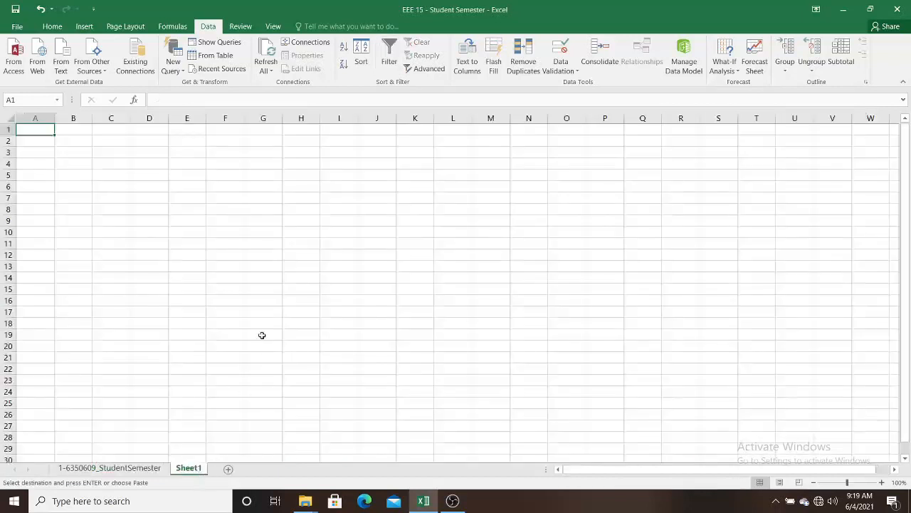
pyautogui.hotkey('ctrl', 'v')
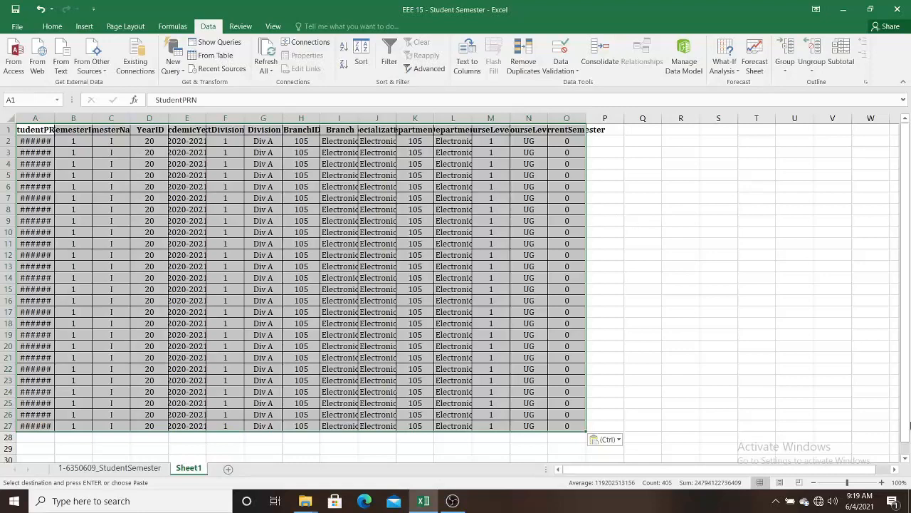
# Step: Autofit the width of the StudentPRN column and all other pasted columns on Sheet1 to their contents
pyautogui.click(882, 482)
pyautogui.click(882, 482)
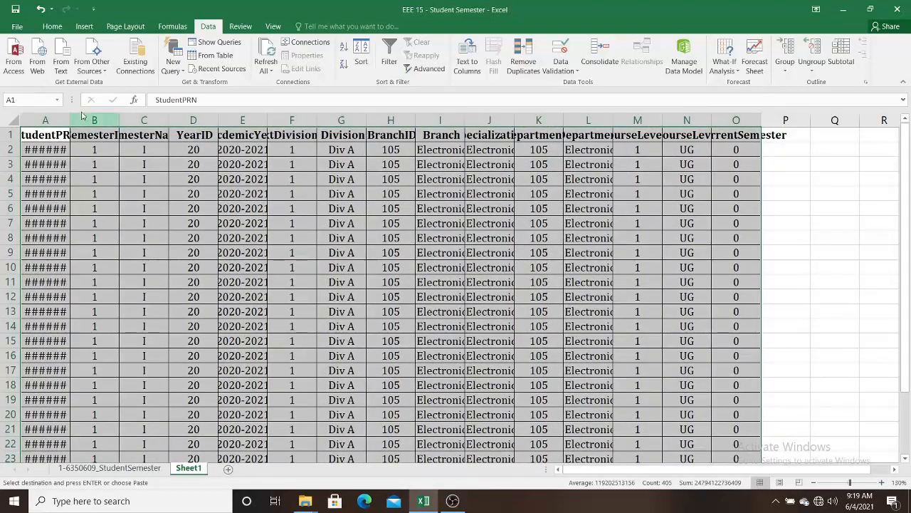
pyautogui.click(98, 179)
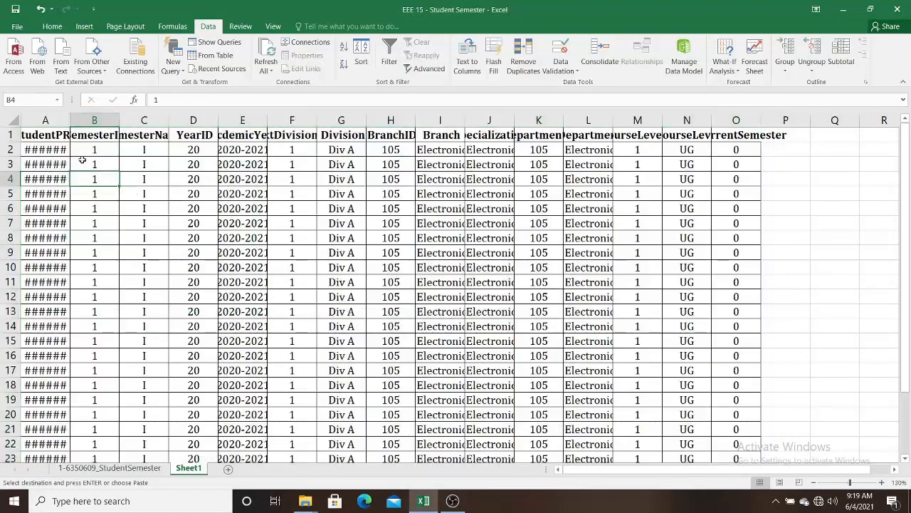
pyautogui.doubleClick(70, 117)
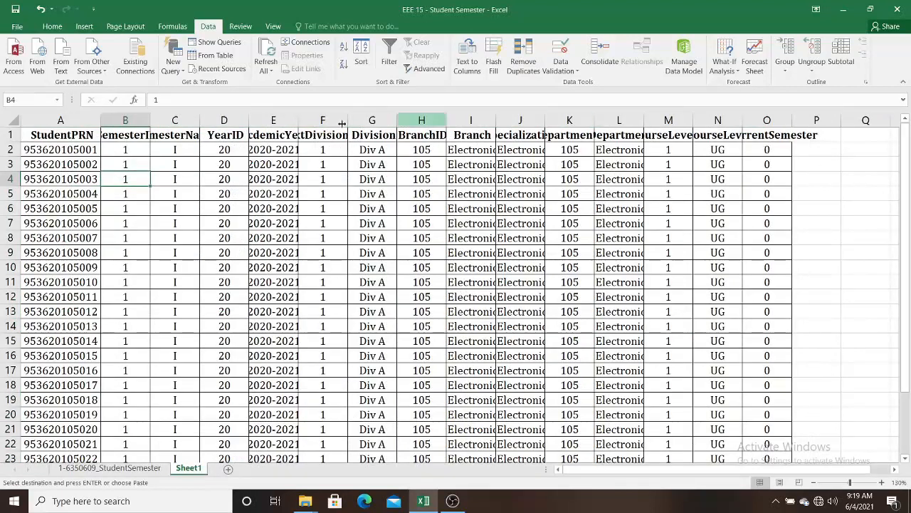
pyautogui.moveTo(51, 114); pyautogui.dragTo(762, 118)
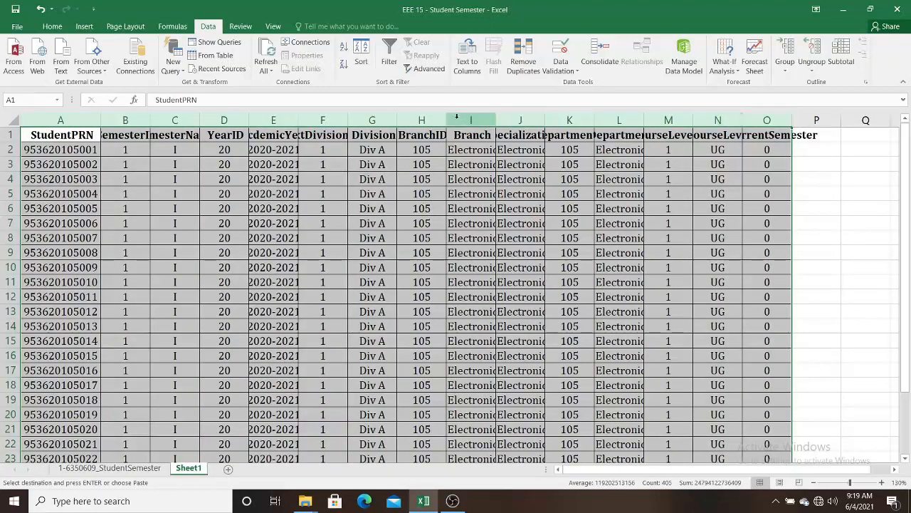
pyautogui.doubleClick(791, 118)
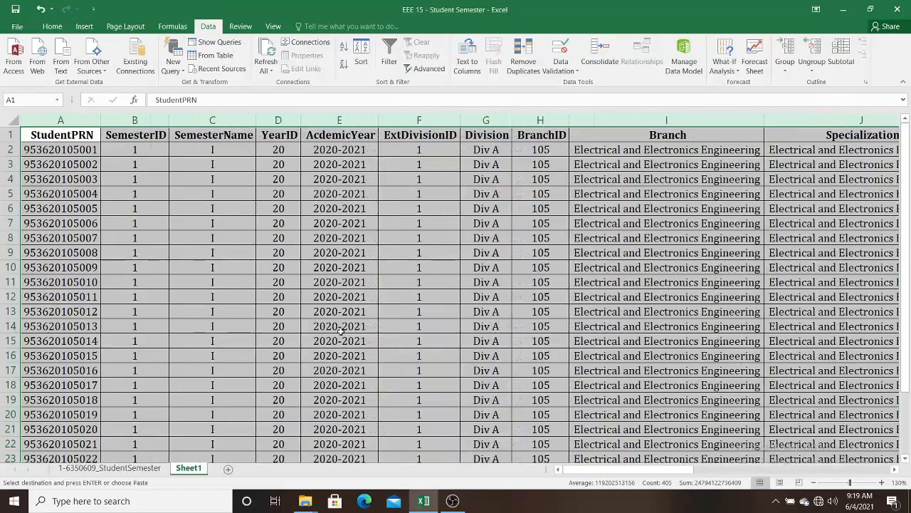
pyautogui.click(393, 263)
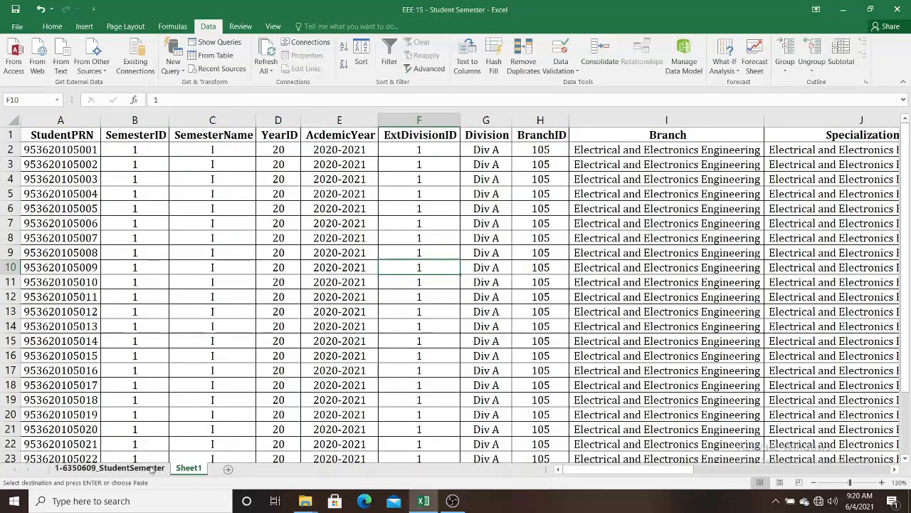
# Step: Compare the columns of the StudentSemester sheet with those pasted on Sheet1, and clear the copy selection on the StudentSemester sheet
pyautogui.click(110, 467)
pyautogui.scroll(6, 256, 340)
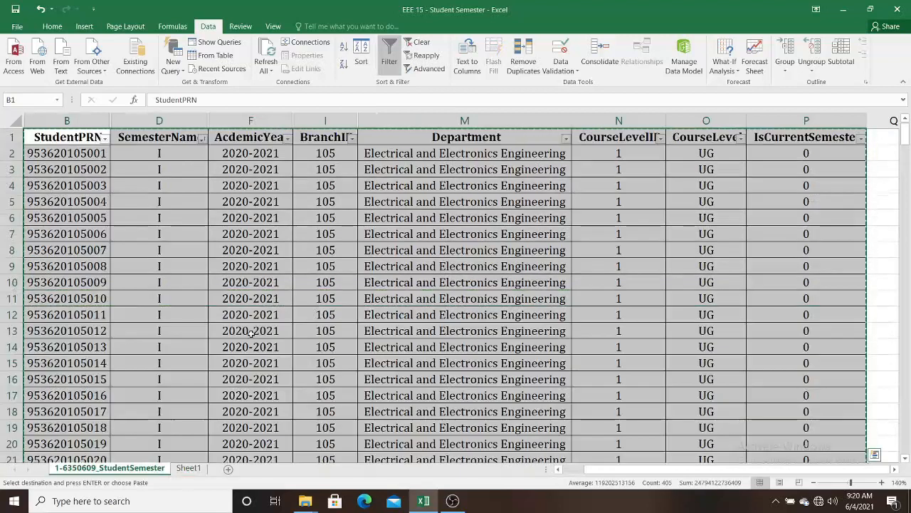
pyautogui.click(189, 467)
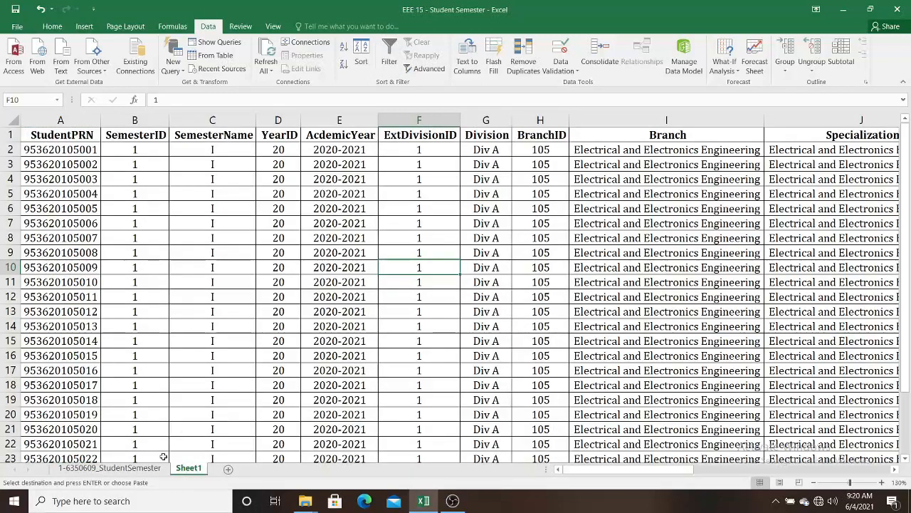
pyautogui.click(135, 468)
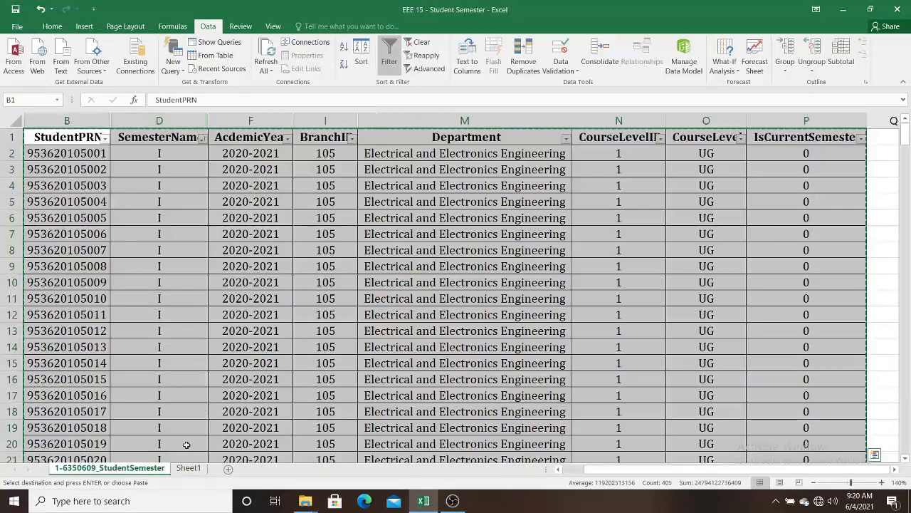
pyautogui.click(189, 467)
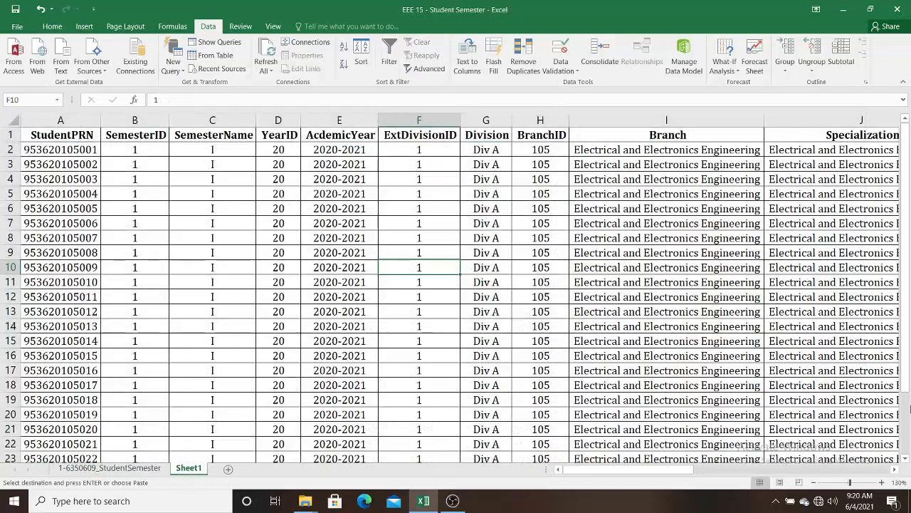
pyautogui.click(136, 468)
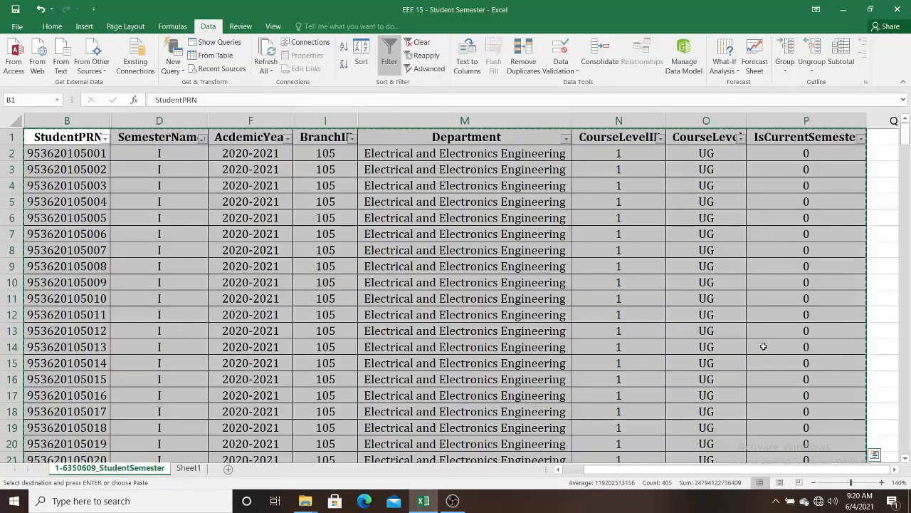
pyautogui.press('Escape')
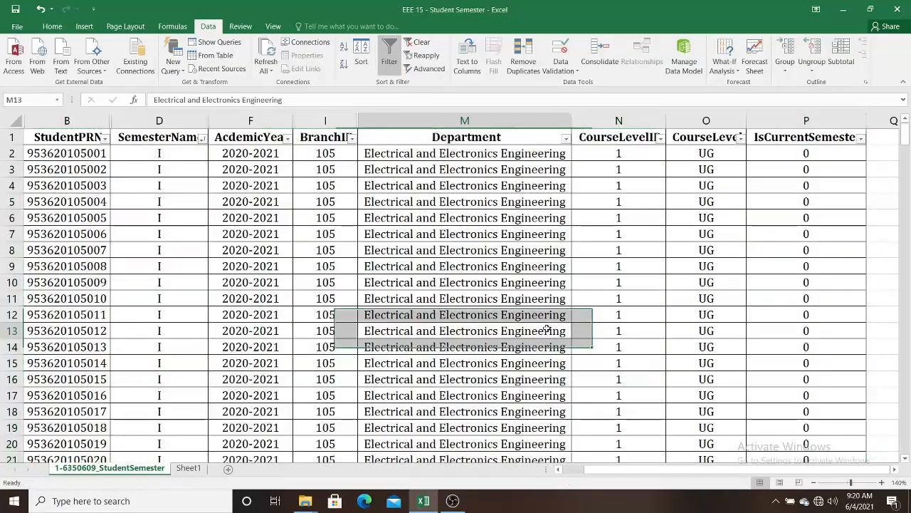
pyautogui.click(549, 332)
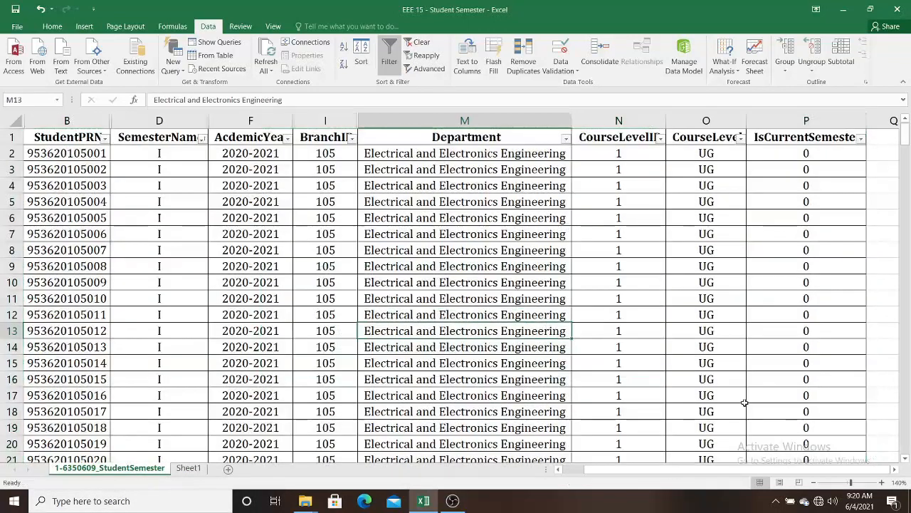
# Step: Review the order of the semester rows and filter the SemesterName column to show only semester VII
pyautogui.scroll(-3, 188, 274)
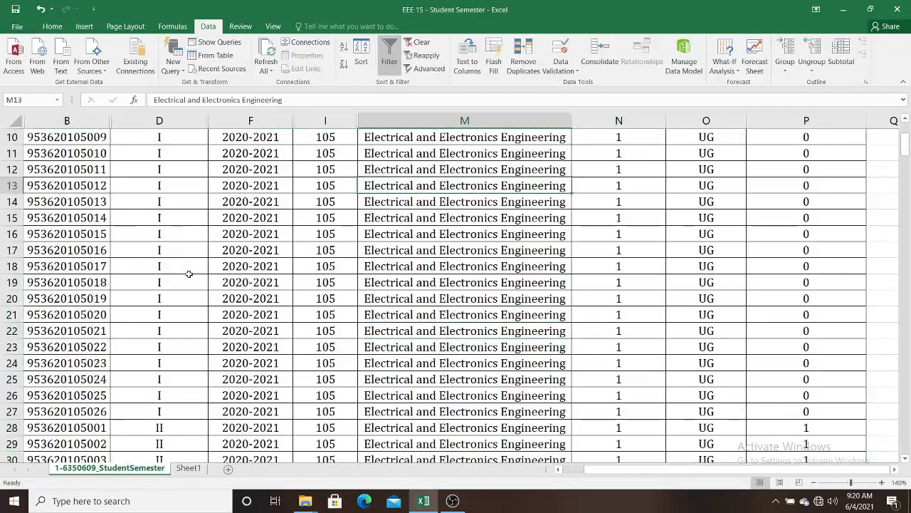
pyautogui.scroll(-20, 235, 285)
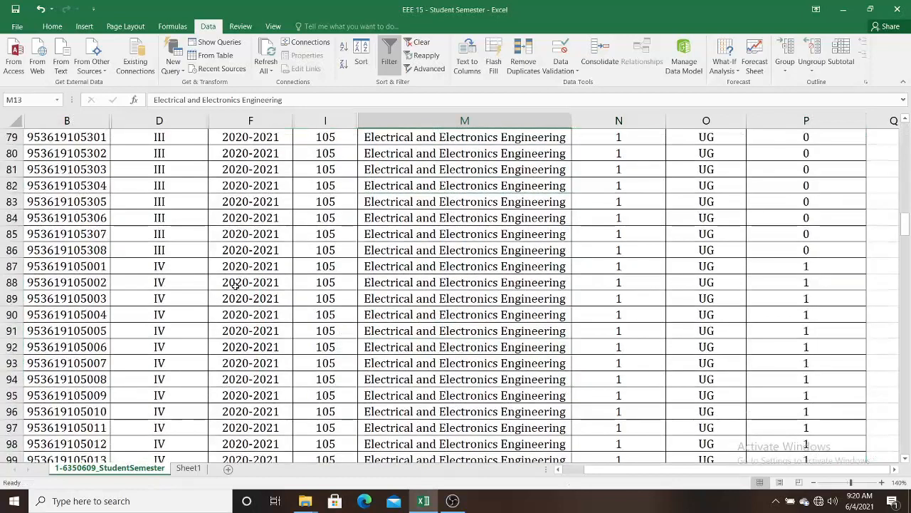
pyautogui.scroll(-15, 235, 285)
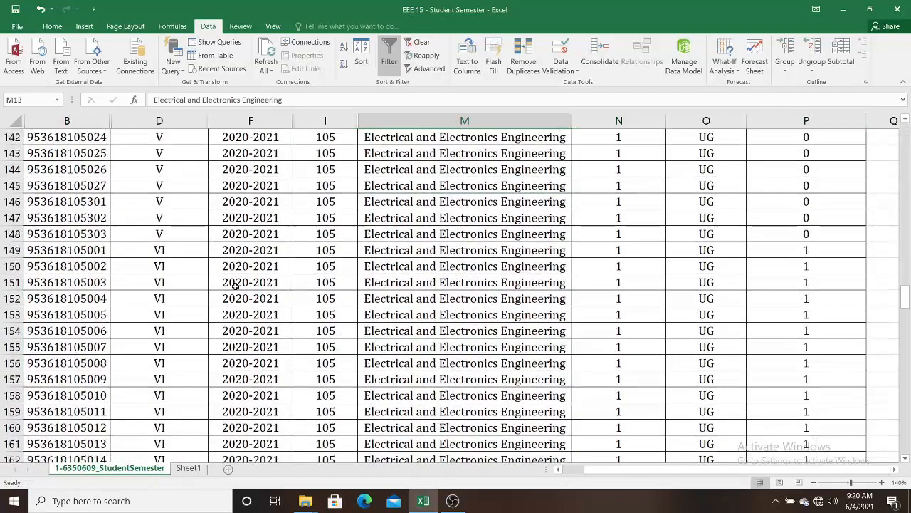
pyautogui.scroll(-9, 331, 300)
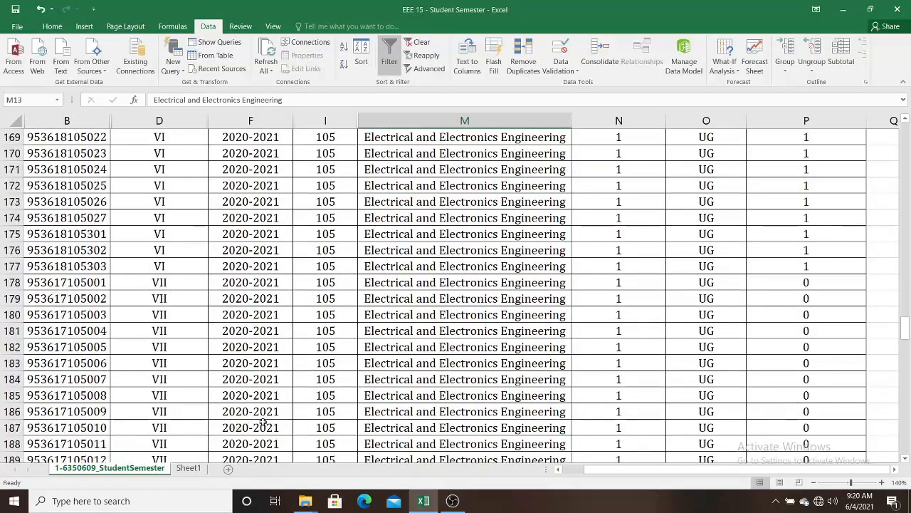
pyautogui.scroll(20, 542, 406)
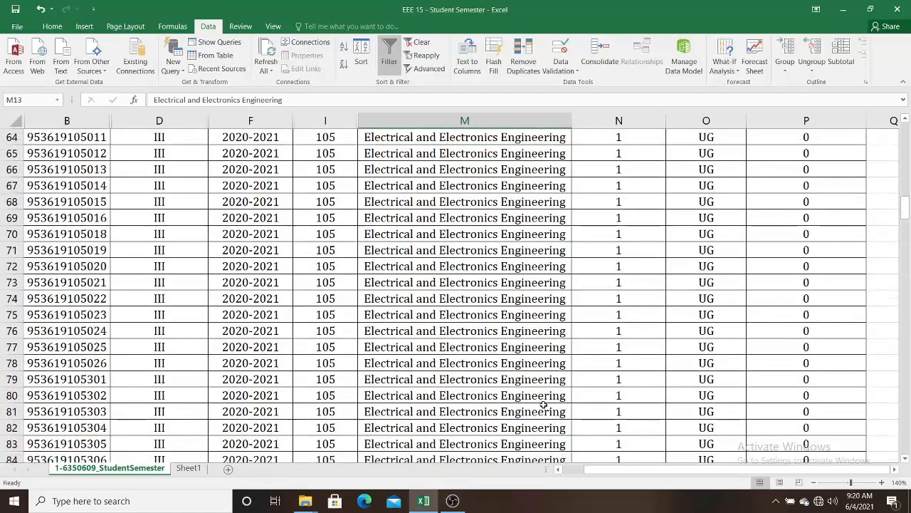
pyautogui.scroll(5, 543, 402)
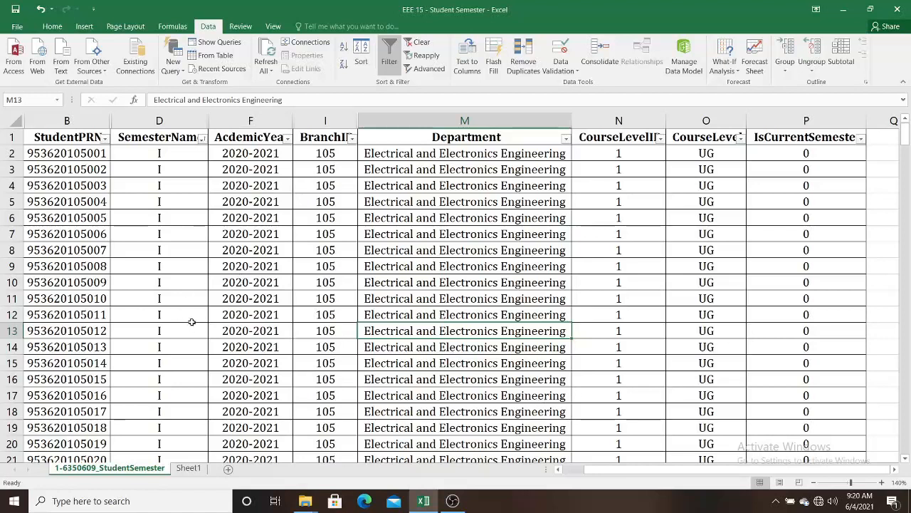
pyautogui.click(202, 138)
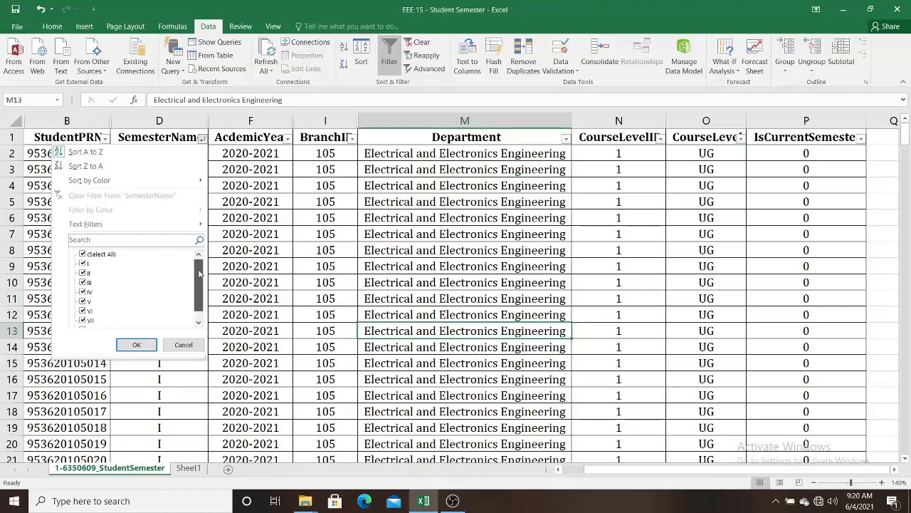
pyautogui.click(83, 254)
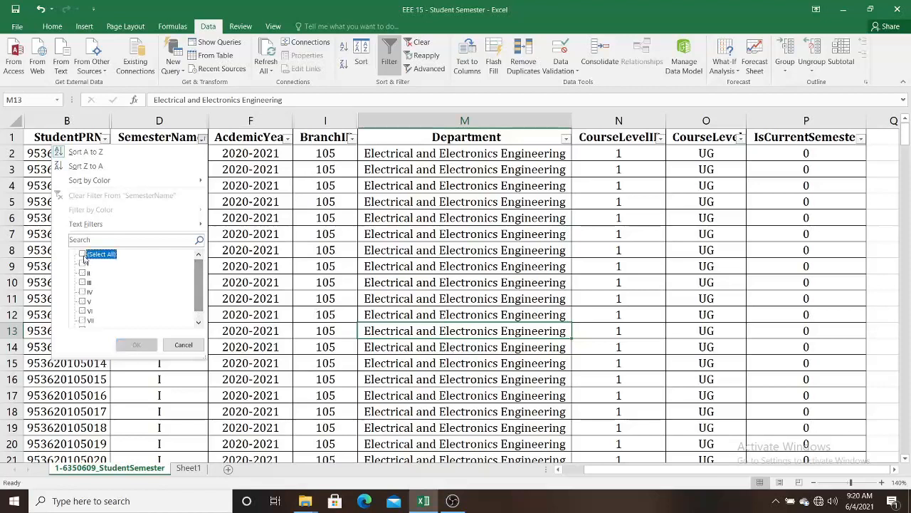
pyautogui.moveTo(200, 283); pyautogui.dragTo(201, 299)
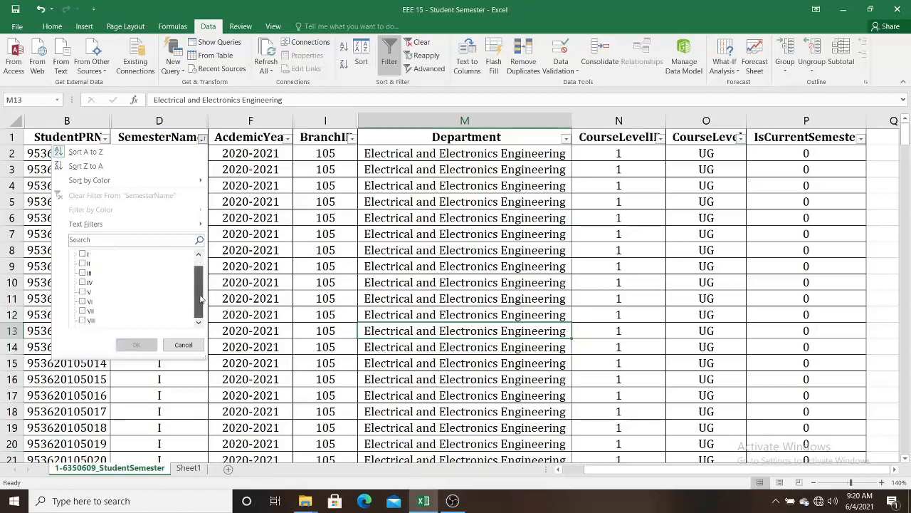
pyautogui.click(82, 310)
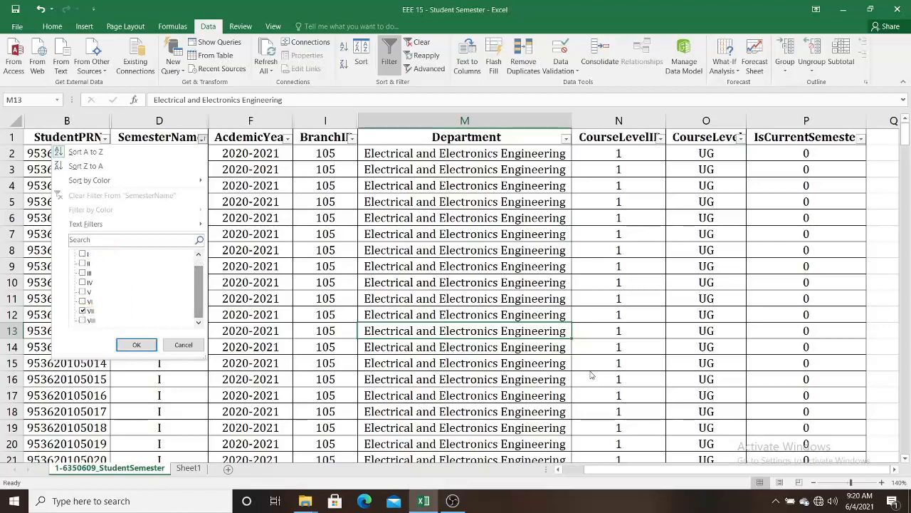
pyautogui.click(146, 347)
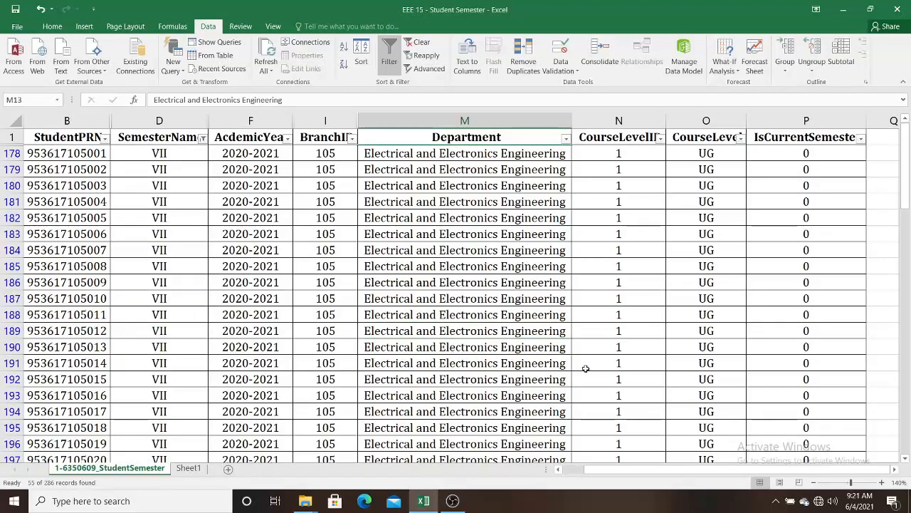
# Step: Examine the filtered semester VII records from the first to the last row
pyautogui.scroll(-5, 585, 368)
pyautogui.scroll(-8, 585, 368)
pyautogui.scroll(13, 585, 368)
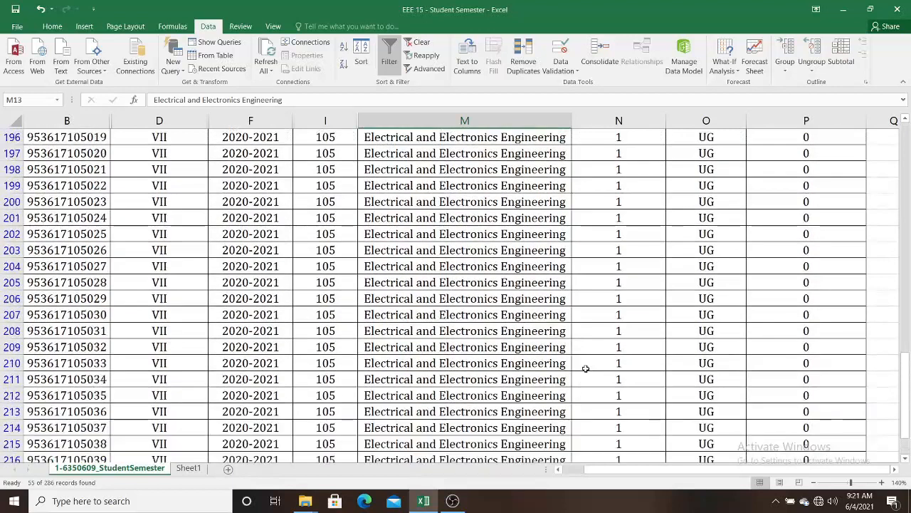
pyautogui.scroll(1, 585, 368)
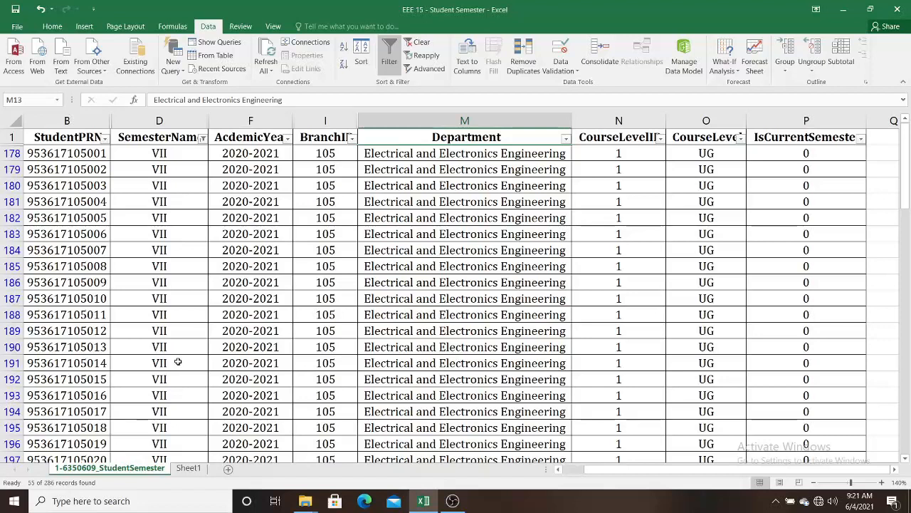
pyautogui.scroll(-11, 178, 361)
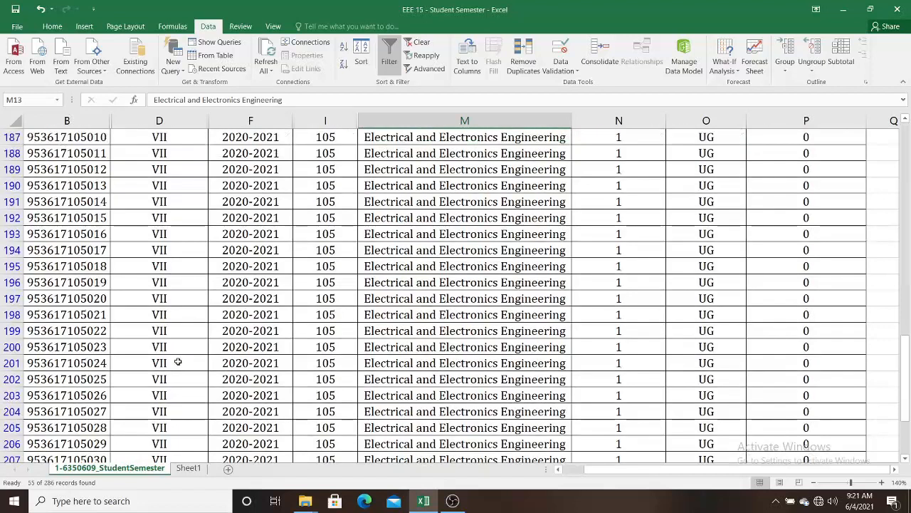
pyautogui.scroll(-3, 178, 361)
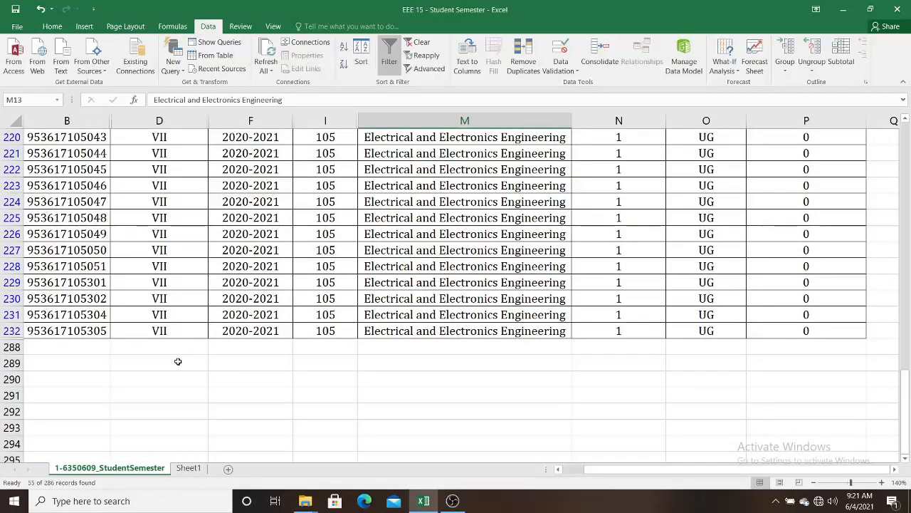
pyautogui.scroll(14, 178, 362)
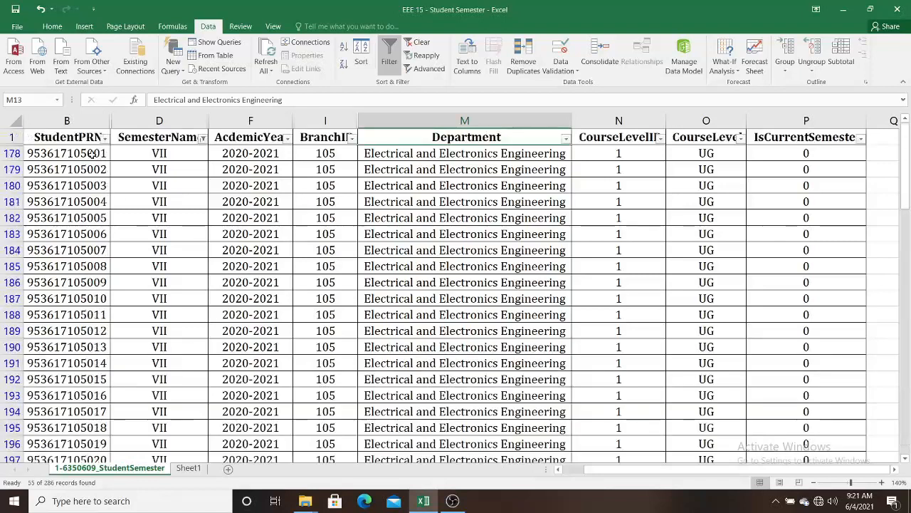
# Step: Copy the filtered semester VII records with their headers from the StudentSemester sheet and paste them into a new worksheet
pyautogui.moveTo(78, 138); pyautogui.dragTo(819, 401)
pyautogui.scroll(-12, 819, 401)
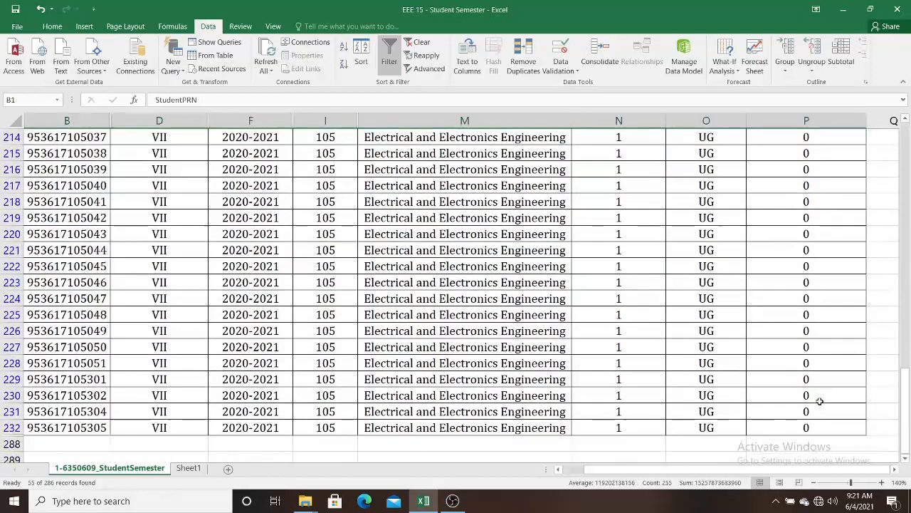
pyautogui.keyDown('shift'); pyautogui.click(832, 429); pyautogui.keyUp('shift')
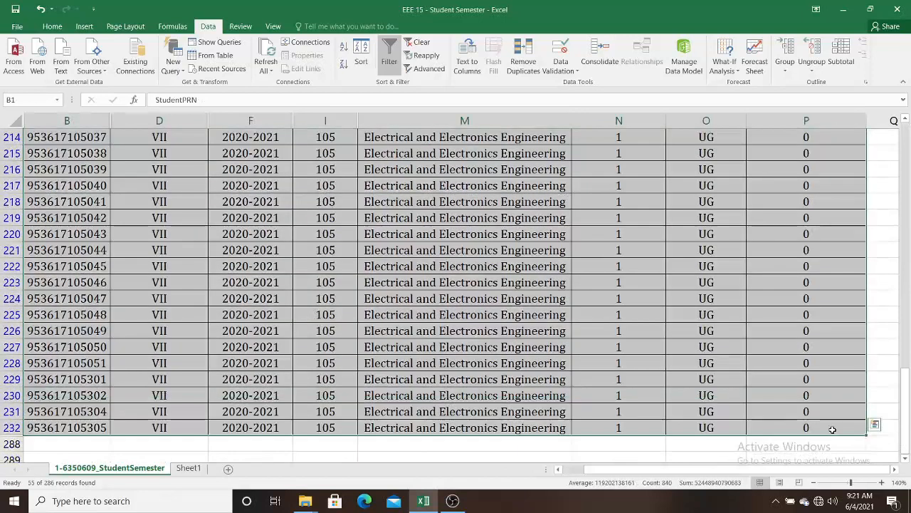
pyautogui.hotkey('ctrl', 'c')
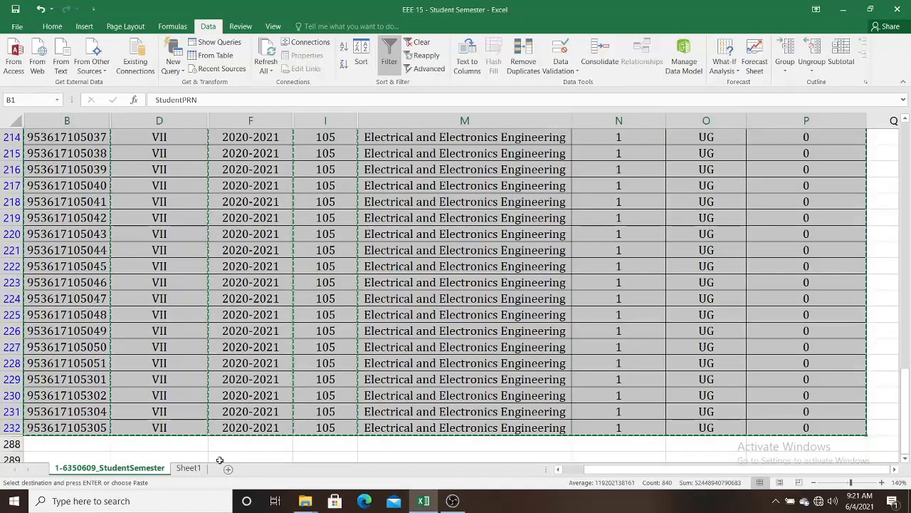
pyautogui.click(239, 470)
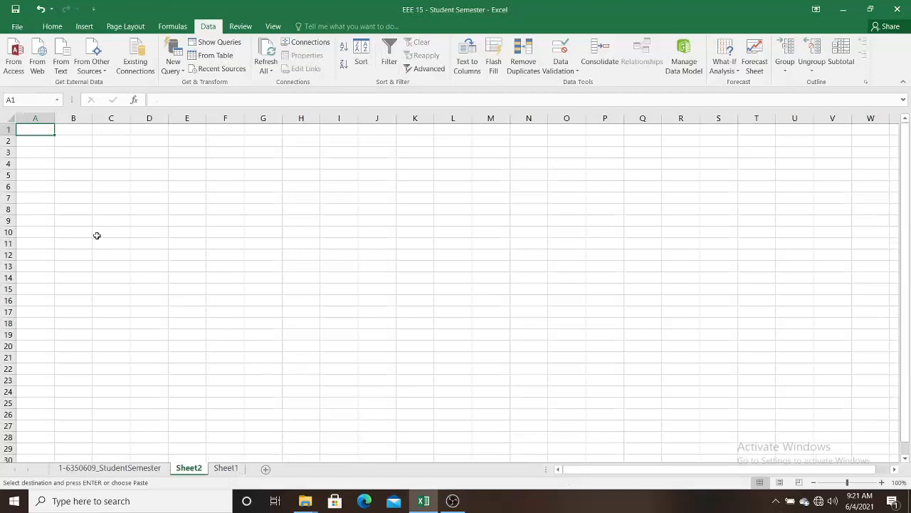
pyautogui.hotkey('ctrl', 'v')
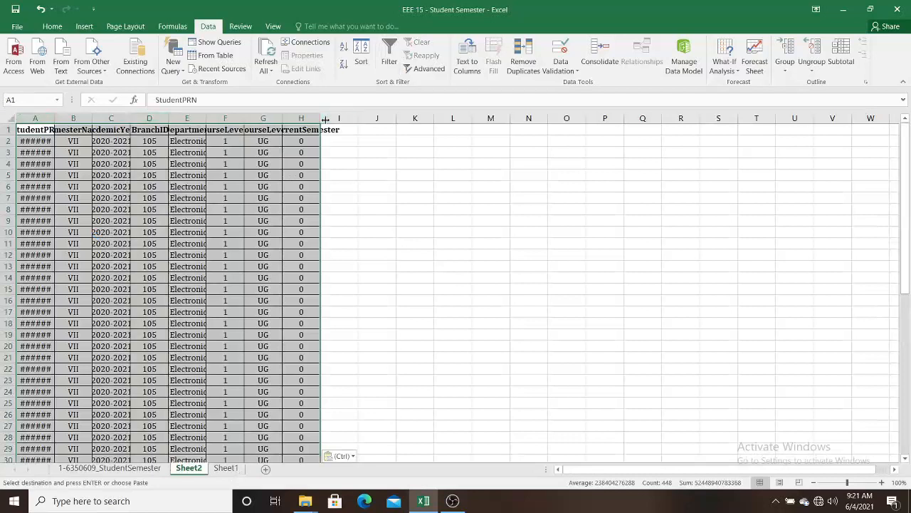
# Step: Autofit the widths of columns A to H on Sheet2 to their contents and deselect them
pyautogui.click(100, 172)
pyautogui.moveTo(30, 118); pyautogui.dragTo(306, 124)
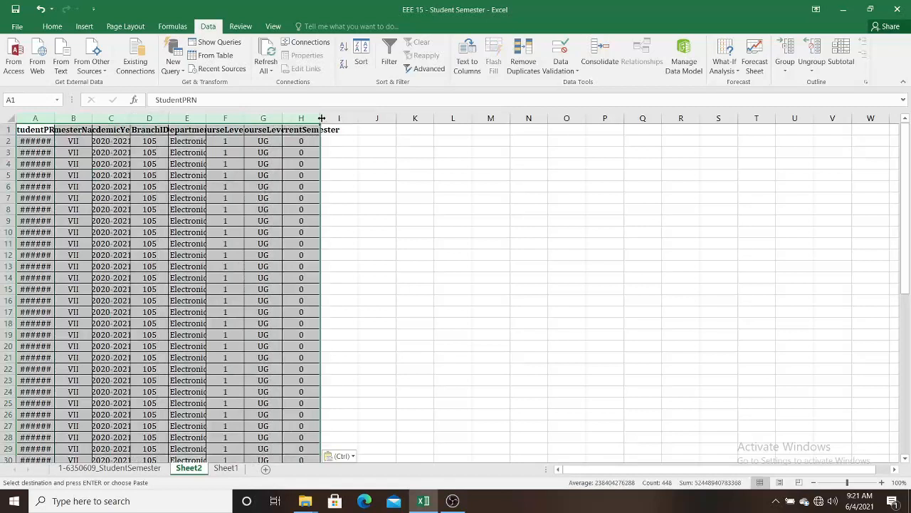
pyautogui.doubleClick(321, 118)
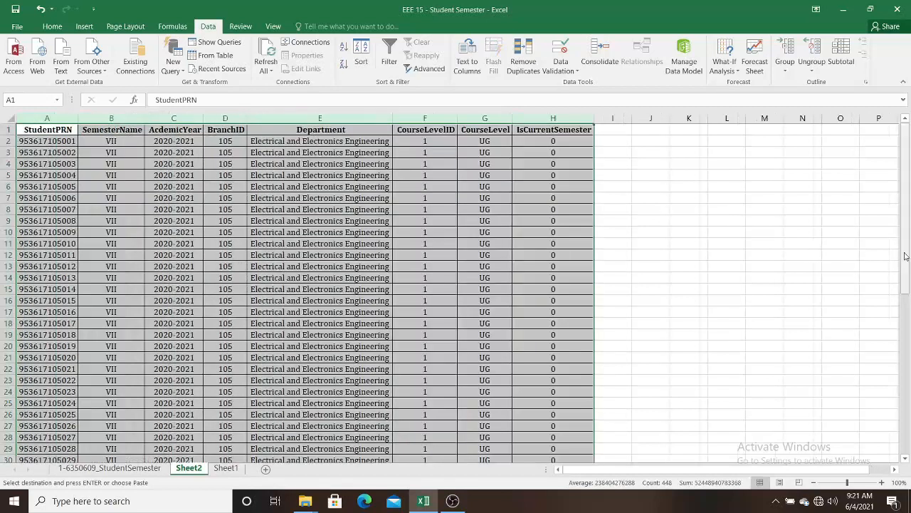
pyautogui.click(569, 243)
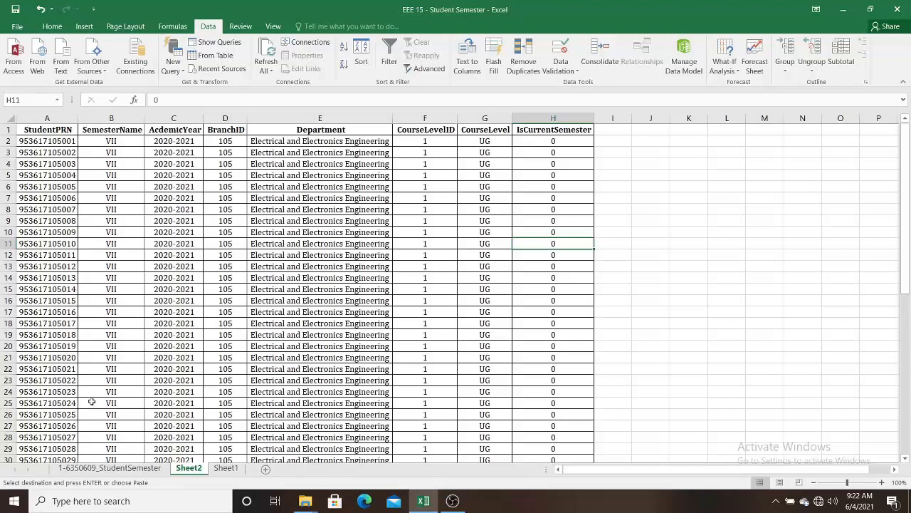
# Step: Return to the top of the StudentSemester sheet's records and clear the copy selection there
pyautogui.click(109, 467)
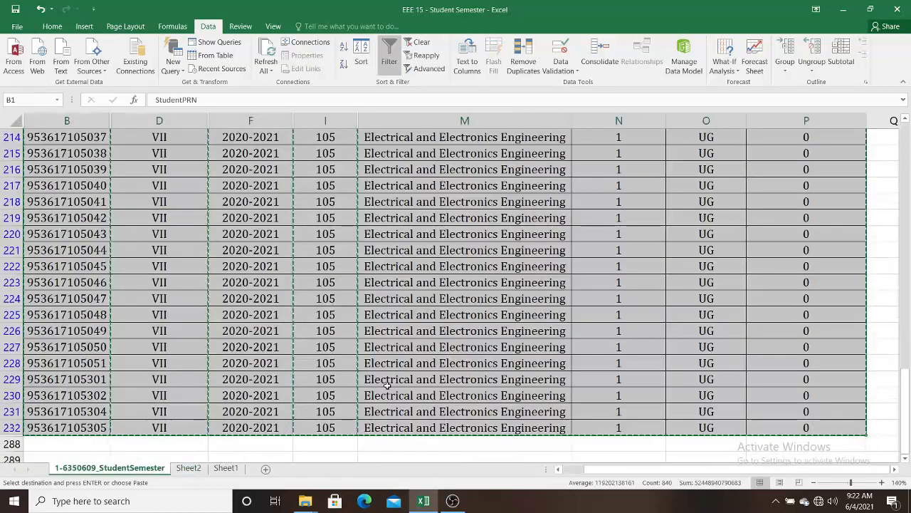
pyautogui.scroll(12, 387, 384)
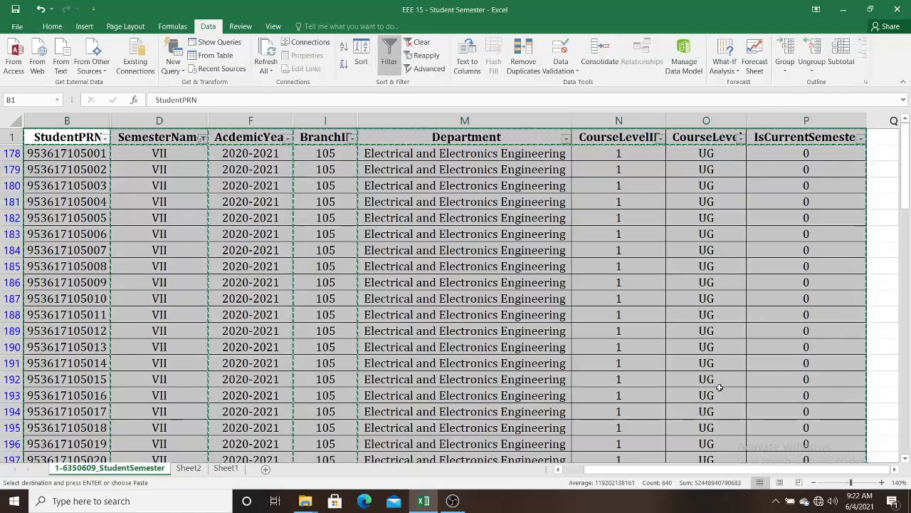
pyautogui.click(506, 267)
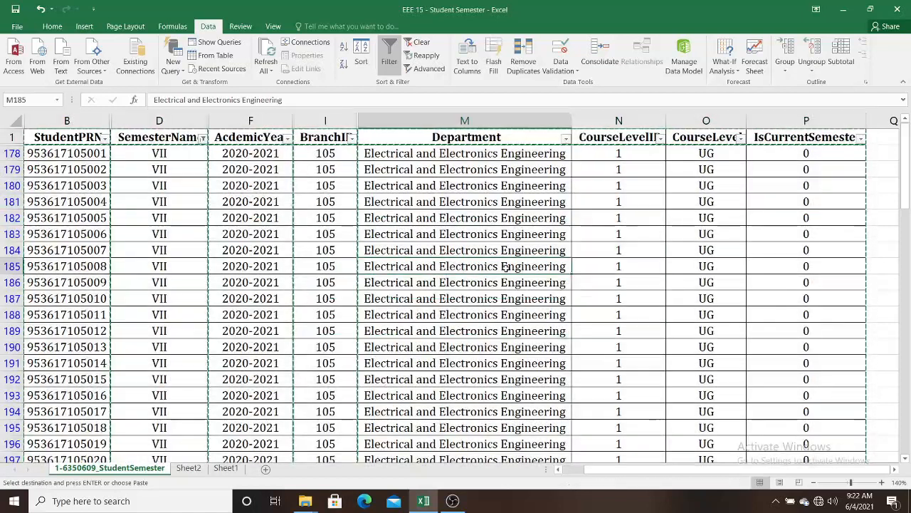
pyautogui.press('Escape')
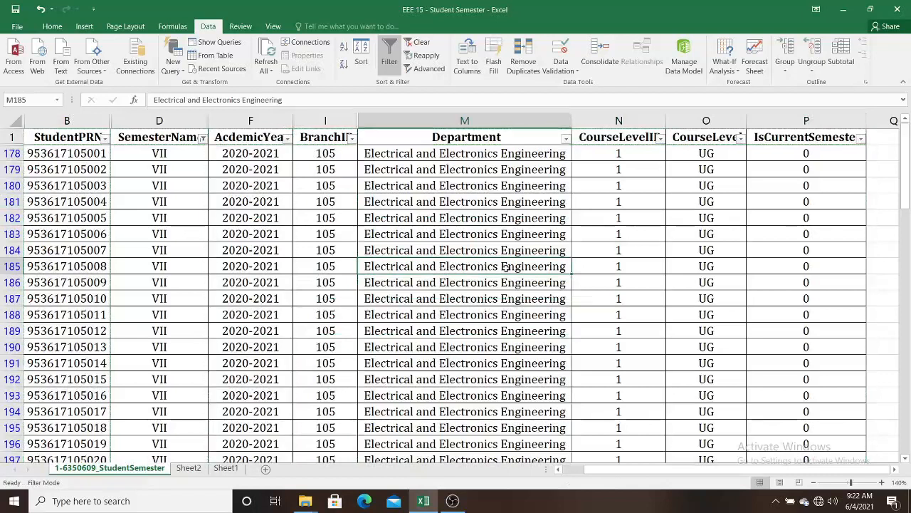
# Step: Review the copied records on Sheet1 and the semester VII records on Sheet2, enlarging Sheet2 to 140%
pyautogui.click(225, 469)
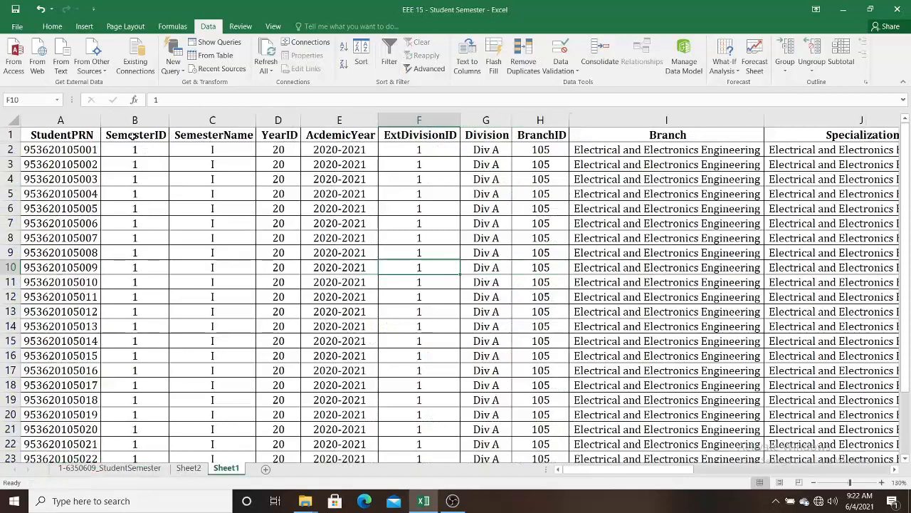
pyautogui.click(189, 467)
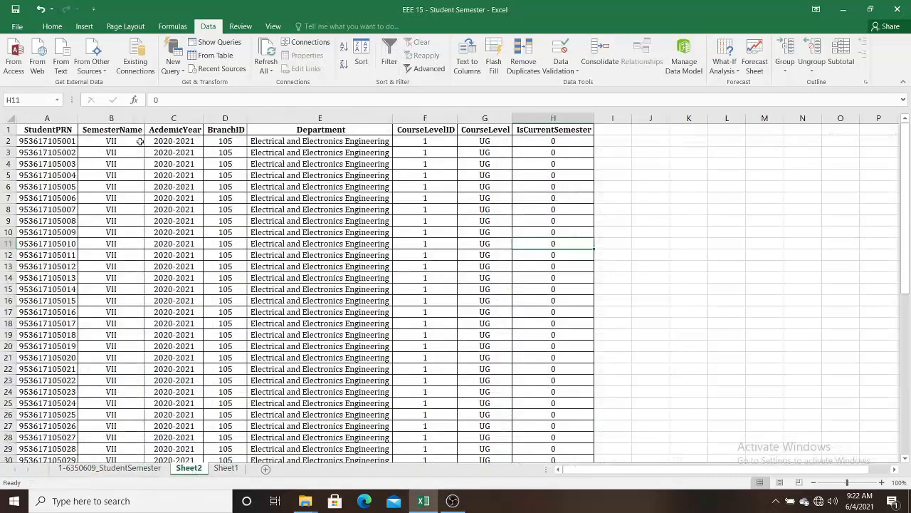
pyautogui.click(881, 482)
pyautogui.click(881, 482)
pyautogui.click(882, 483)
pyautogui.click(882, 482)
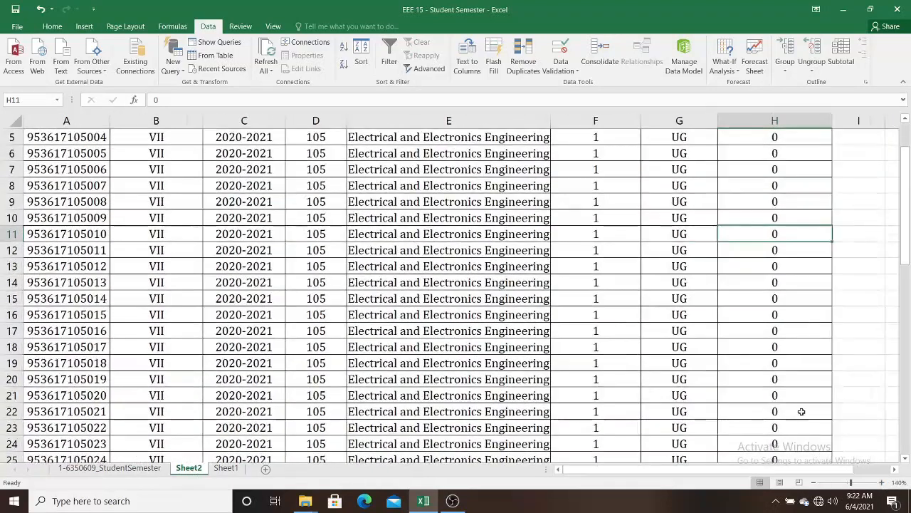
pyautogui.scroll(2, 808, 402)
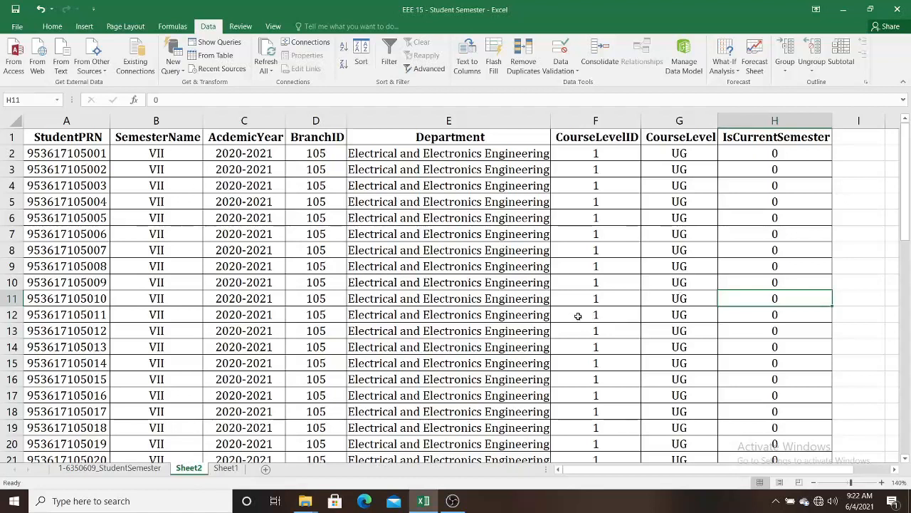
# Step: Remove the semester VII filter from the StudentSemester sheet and turn the header filters back on with all records shown
pyautogui.click(109, 467)
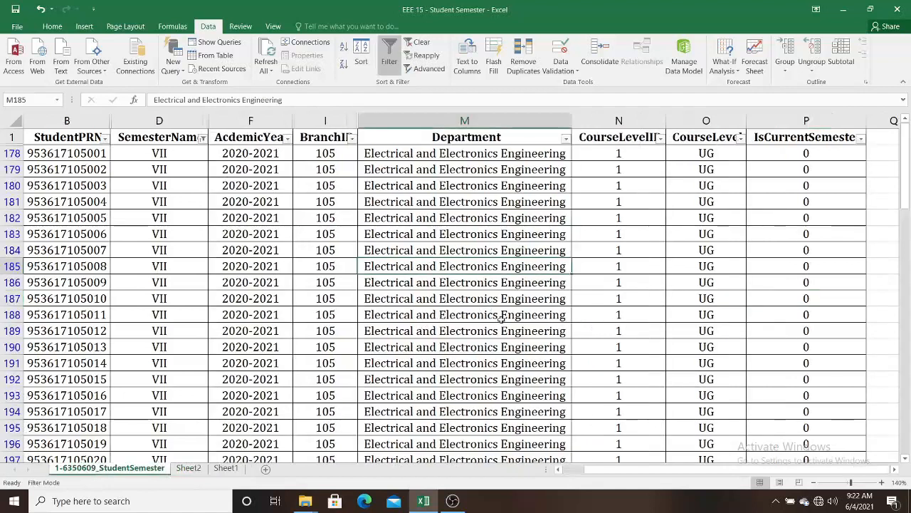
pyautogui.click(388, 57)
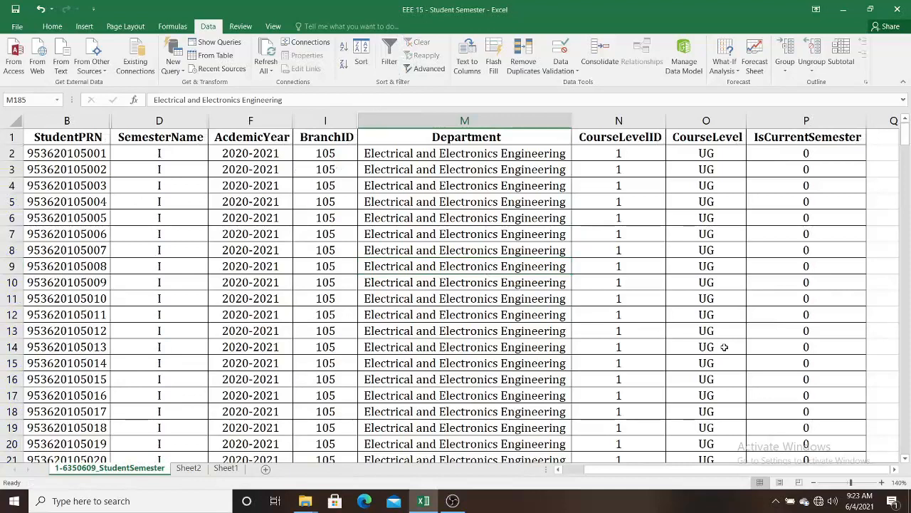
pyautogui.click(388, 63)
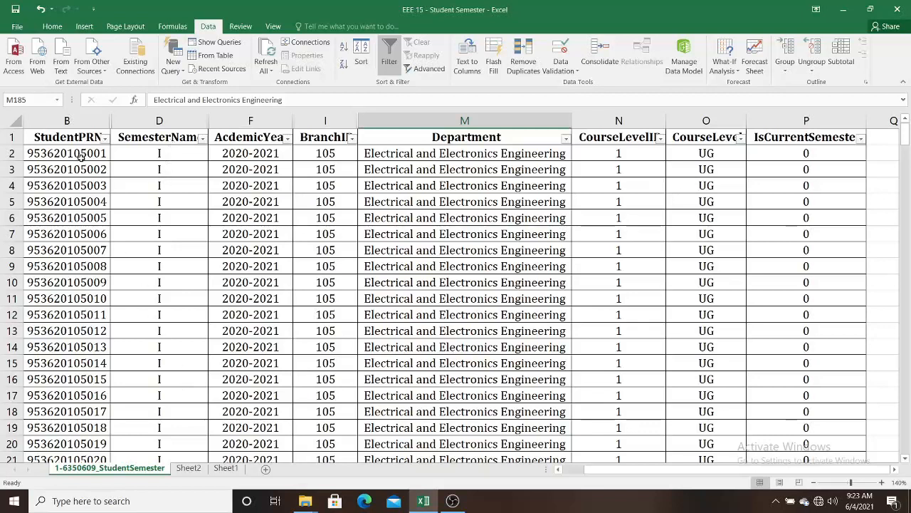
# Step: Filter the StudentPRN column to show only the first listed student number
pyautogui.click(106, 140)
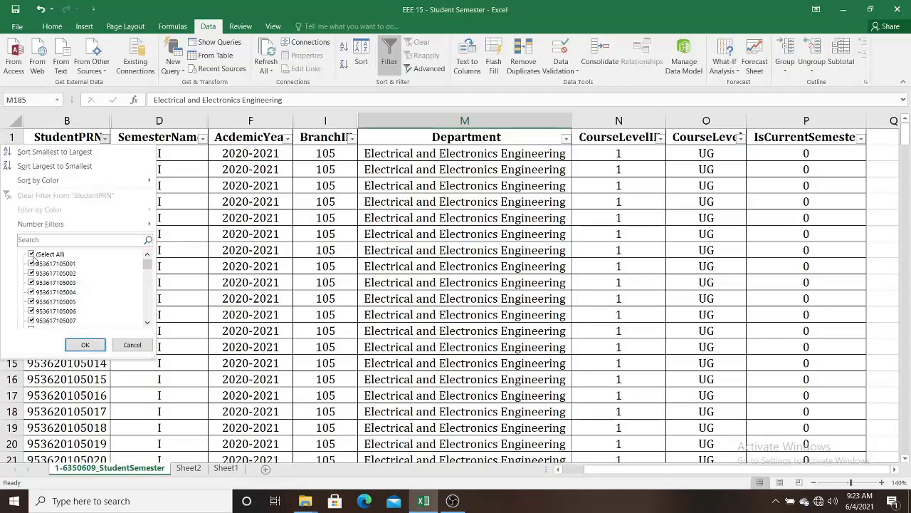
pyautogui.click(32, 254)
pyautogui.click(31, 263)
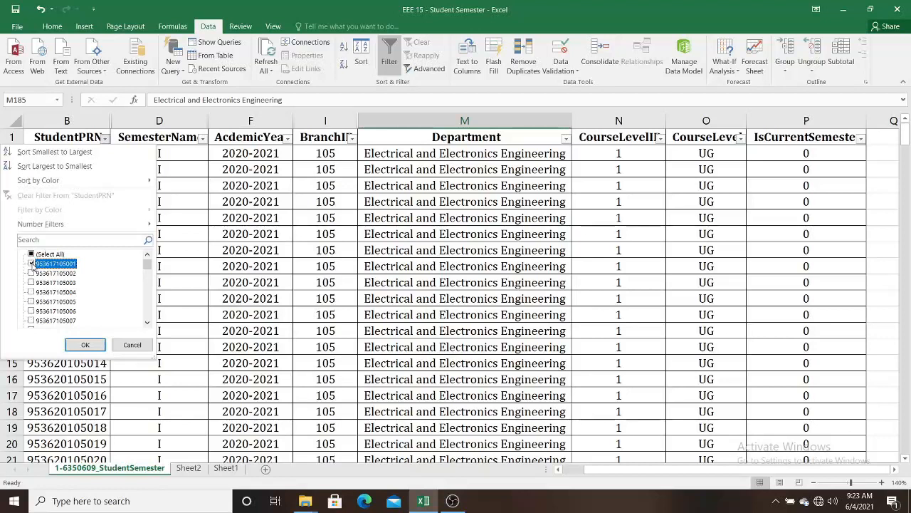
pyautogui.click(79, 344)
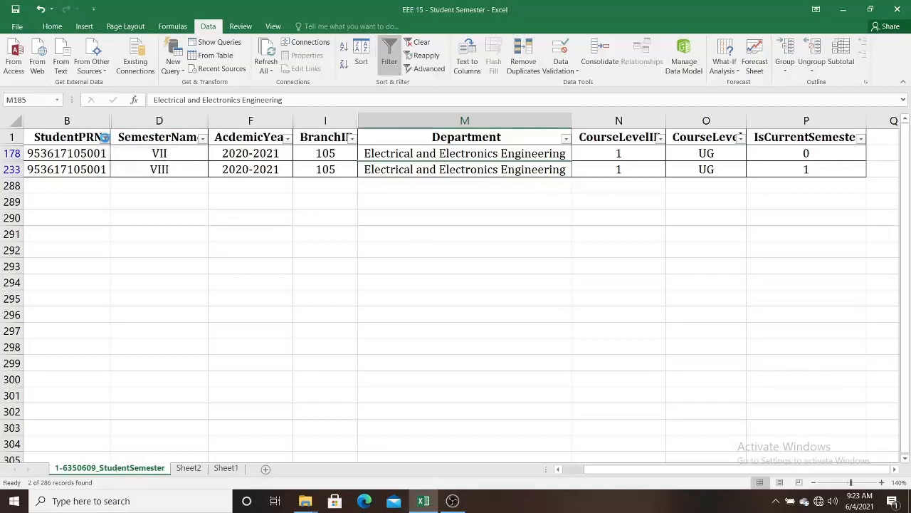
# Step: Reset the StudentPRN filter to include all students
pyautogui.click(105, 137)
pyautogui.click(32, 255)
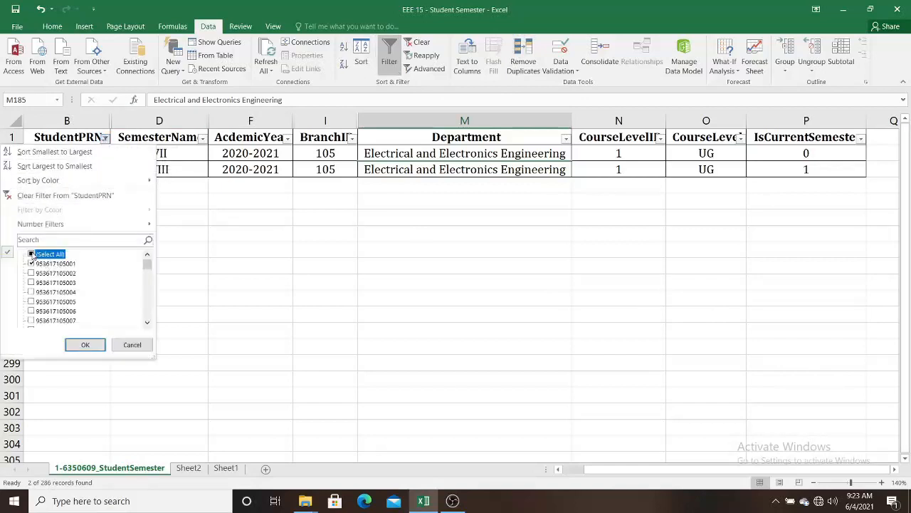
pyautogui.click(85, 344)
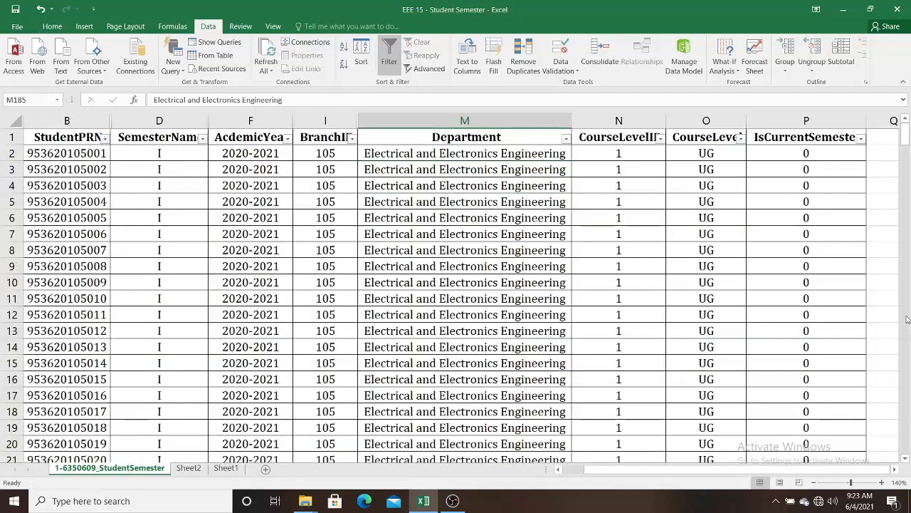
# Step: Compare the IsCurrentSemester values of semesters I and II, and filter that column to show only the value 1
pyautogui.click(828, 155)
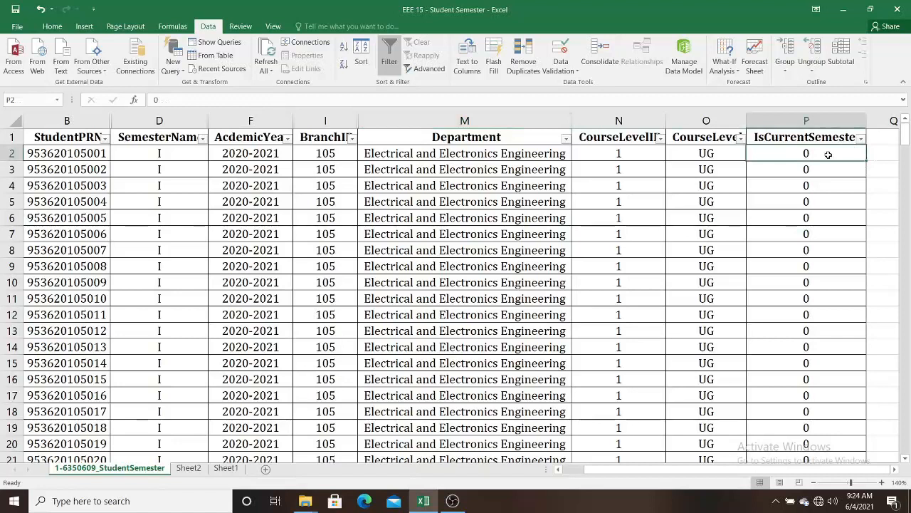
pyautogui.scroll(-8, 834, 254)
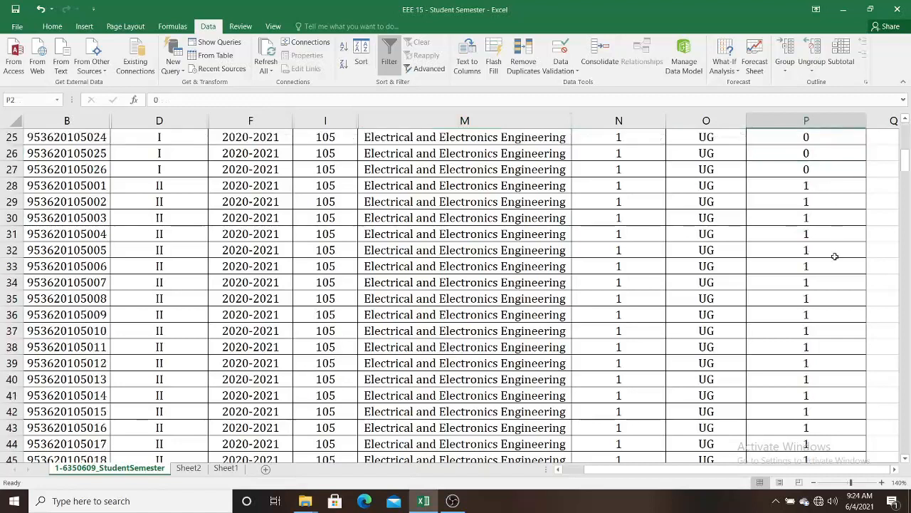
pyautogui.click(819, 178)
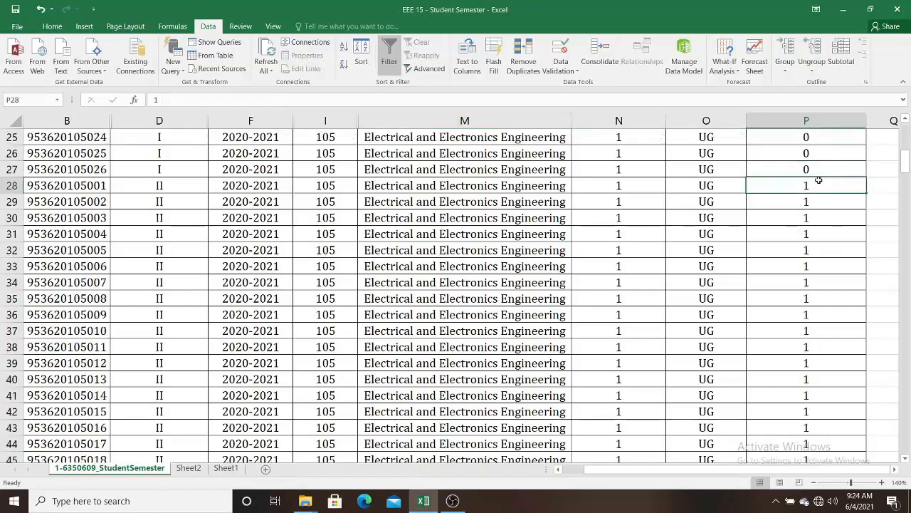
pyautogui.scroll(8, 831, 249)
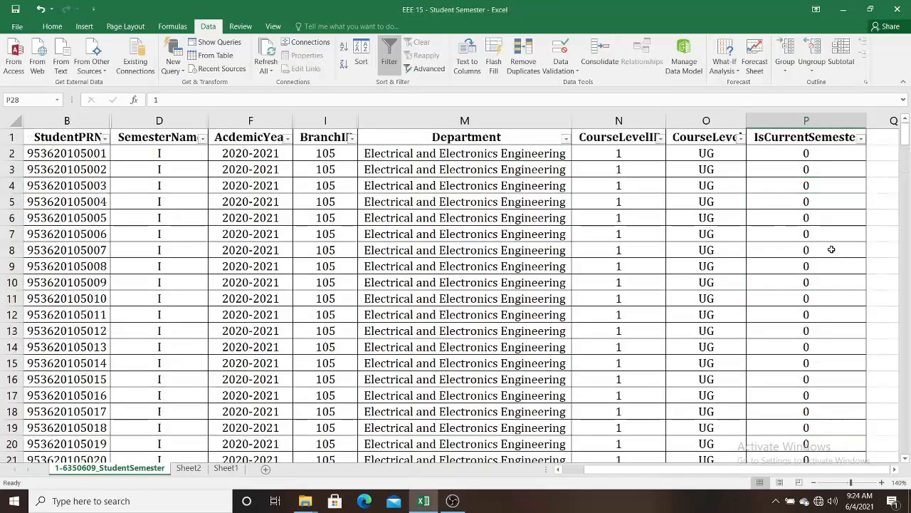
pyautogui.click(861, 139)
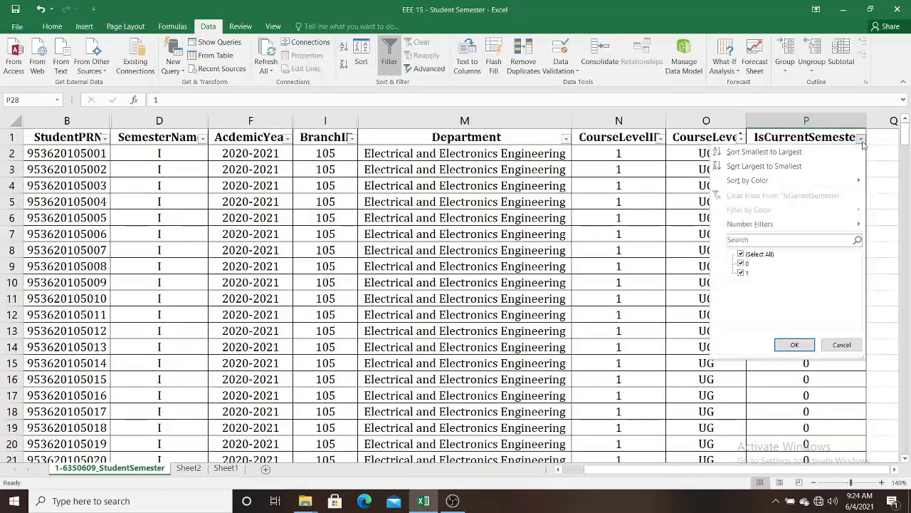
pyautogui.click(741, 254)
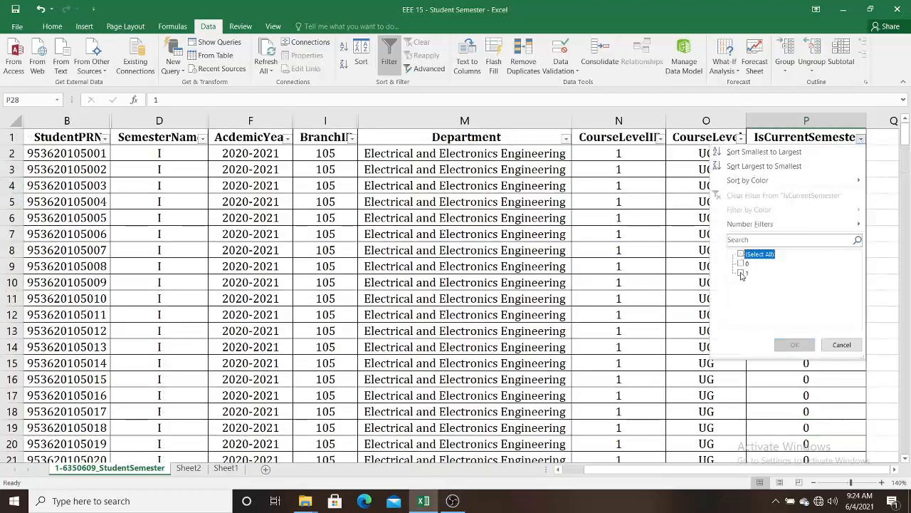
pyautogui.click(742, 273)
pyautogui.click(795, 345)
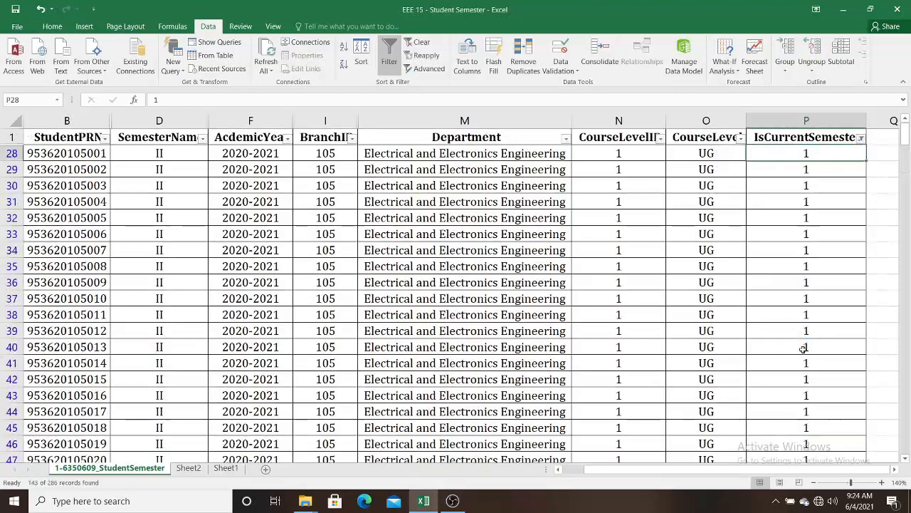
# Step: Examine which semesters the filtered current-semester records belong to, down to the last row
pyautogui.scroll(-8, 828, 344)
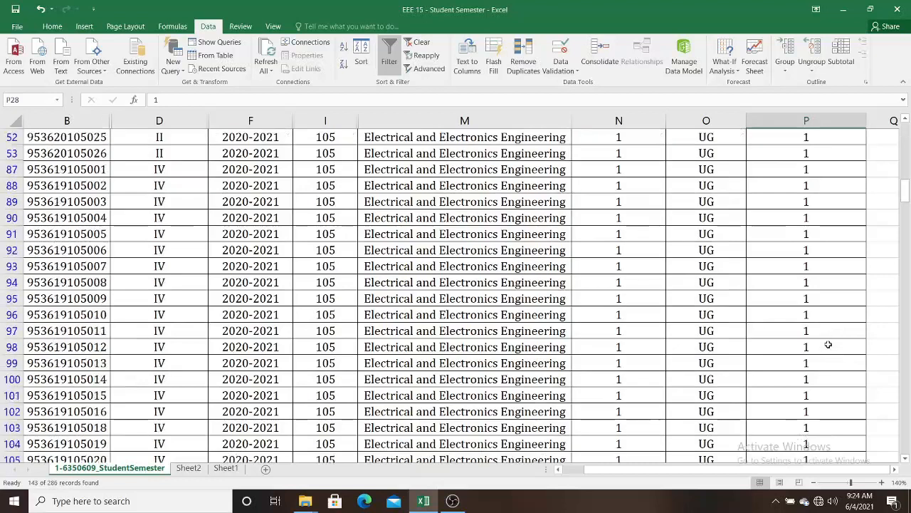
pyautogui.scroll(-20, 828, 345)
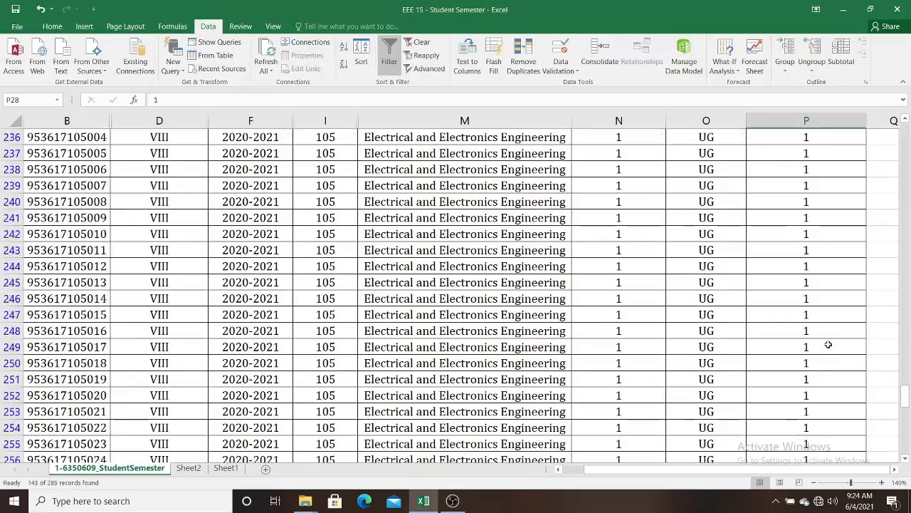
pyautogui.scroll(-8, 828, 344)
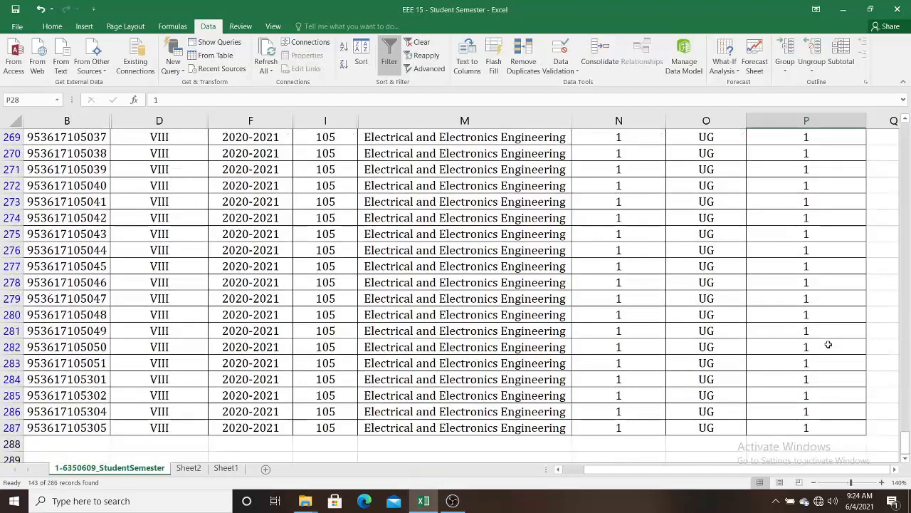
pyautogui.scroll(20, 828, 345)
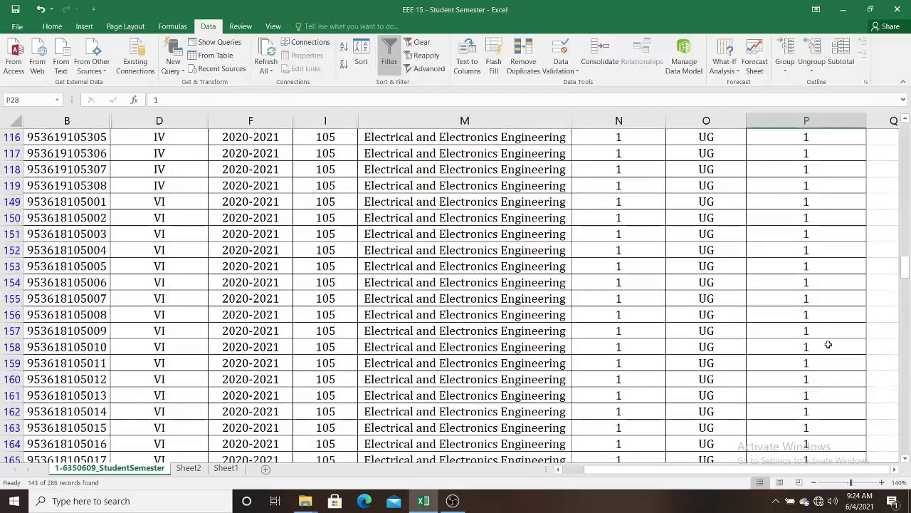
# Step: Filter the IsCurrentSemester column to show only the value 0 and review which semesters the filtered records belong to
pyautogui.scroll(6, 828, 345)
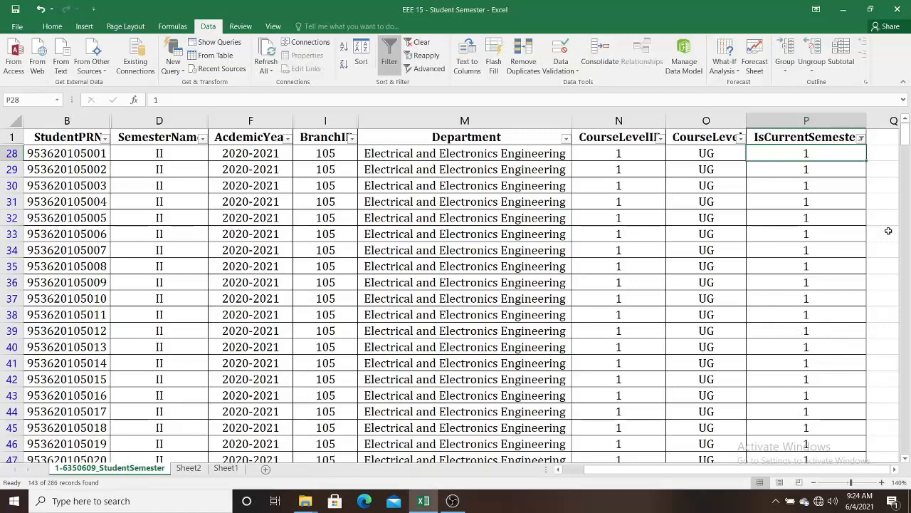
pyautogui.click(861, 137)
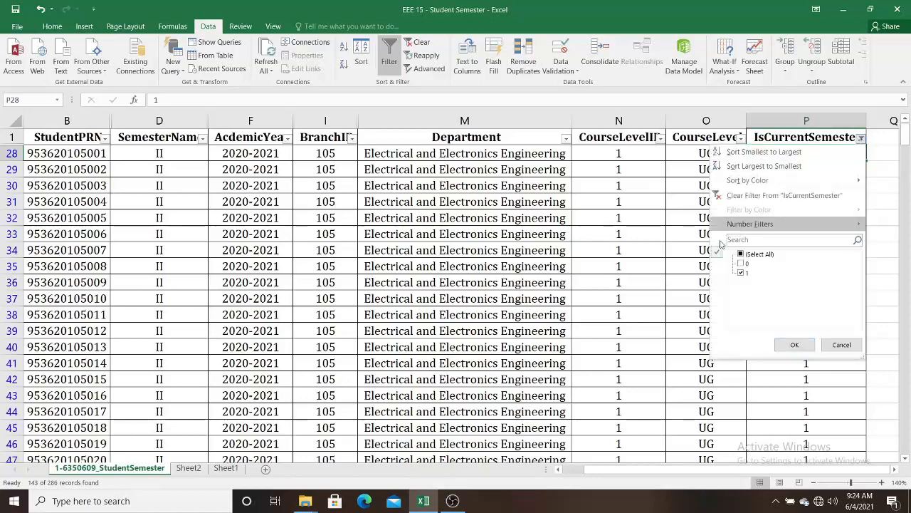
pyautogui.click(740, 254)
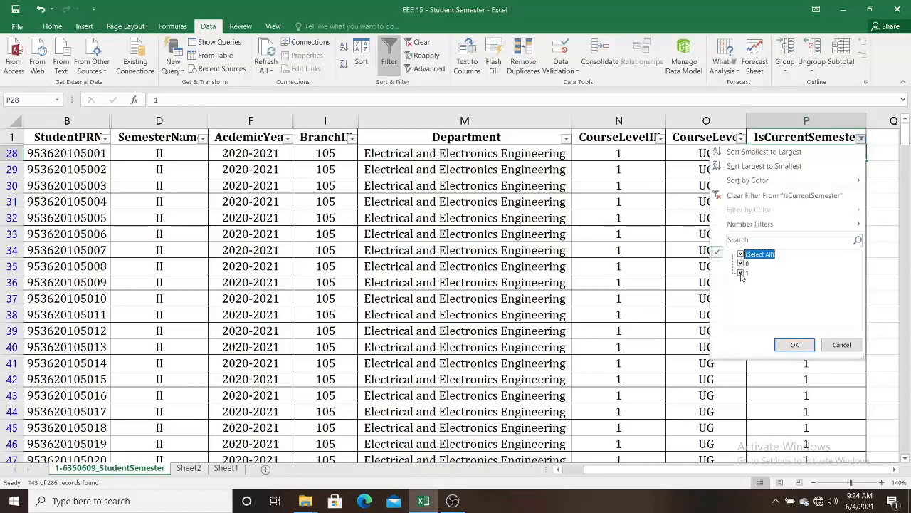
pyautogui.click(741, 273)
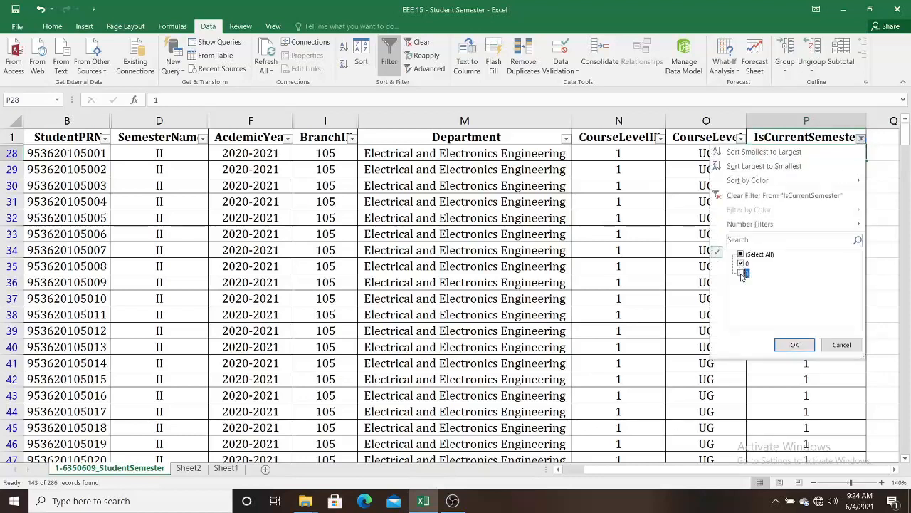
pyautogui.click(797, 344)
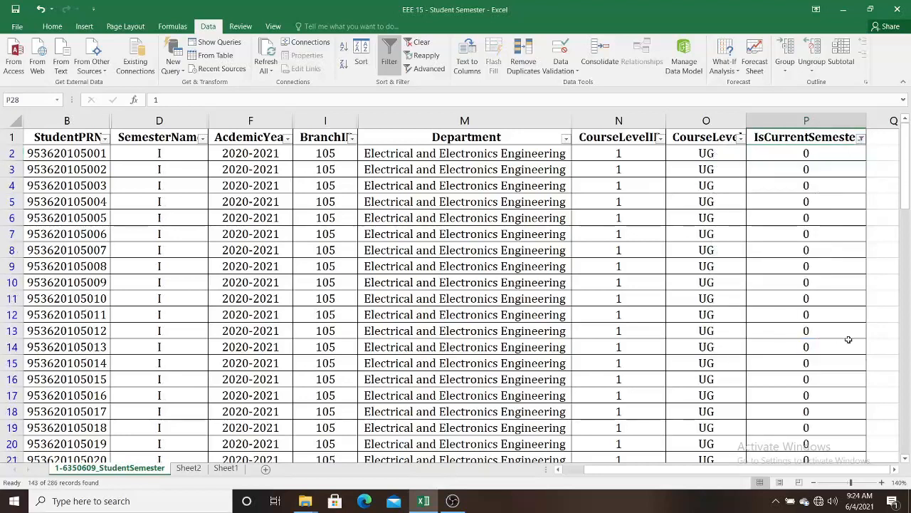
pyautogui.scroll(-14, 849, 339)
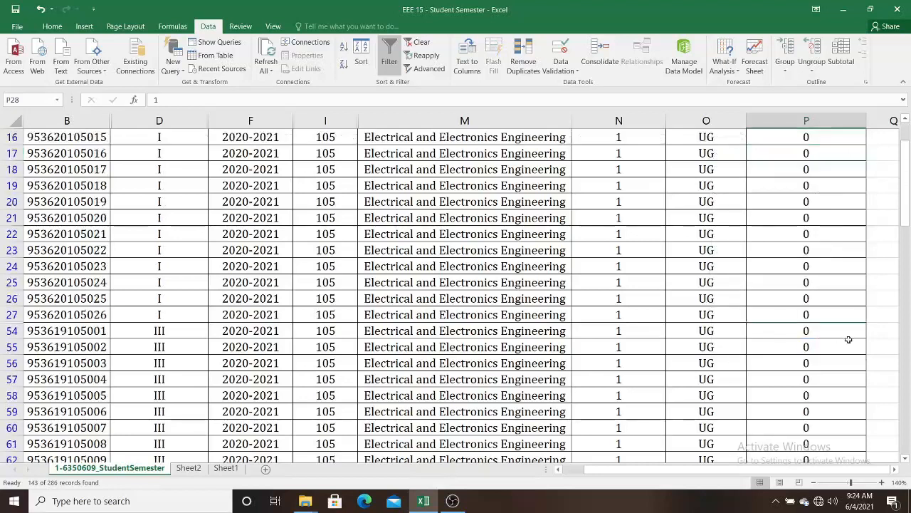
pyautogui.scroll(-7, 848, 339)
pyautogui.scroll(-18, 849, 340)
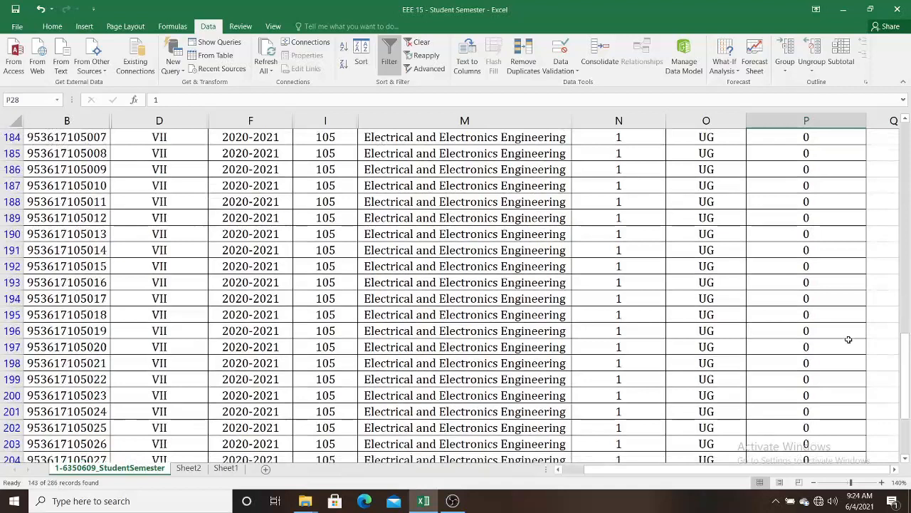
pyautogui.scroll(20, 849, 339)
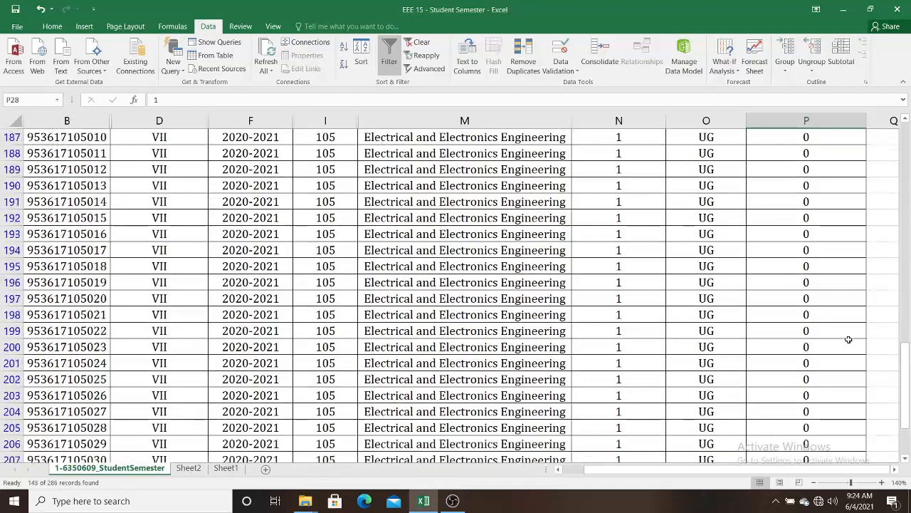
pyautogui.scroll(20, 849, 340)
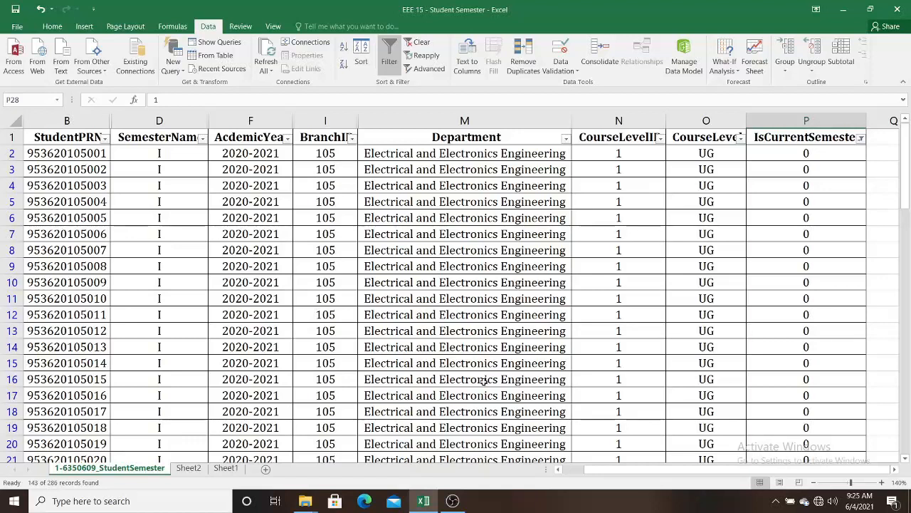
# Step: Close the student semester workbook without saving its changes and open the Excel Basics workbook from the desktop
pyautogui.click(897, 10)
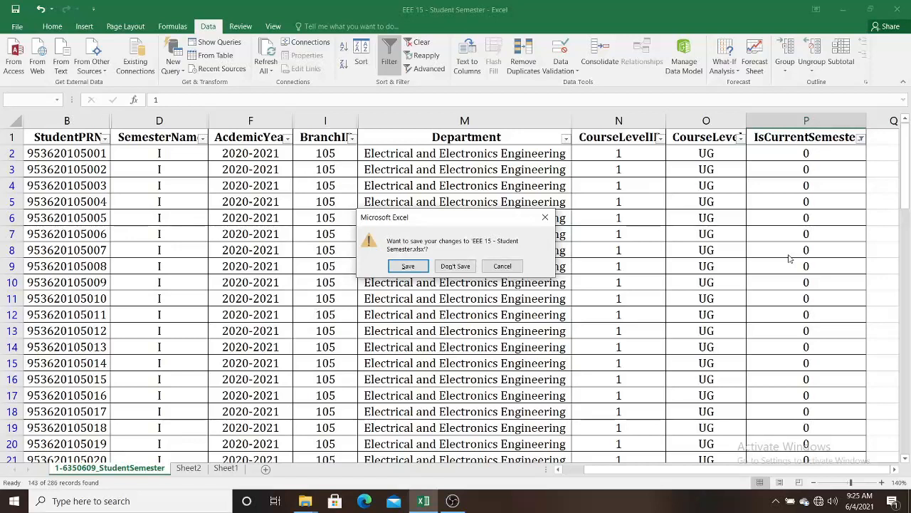
pyautogui.click(465, 268)
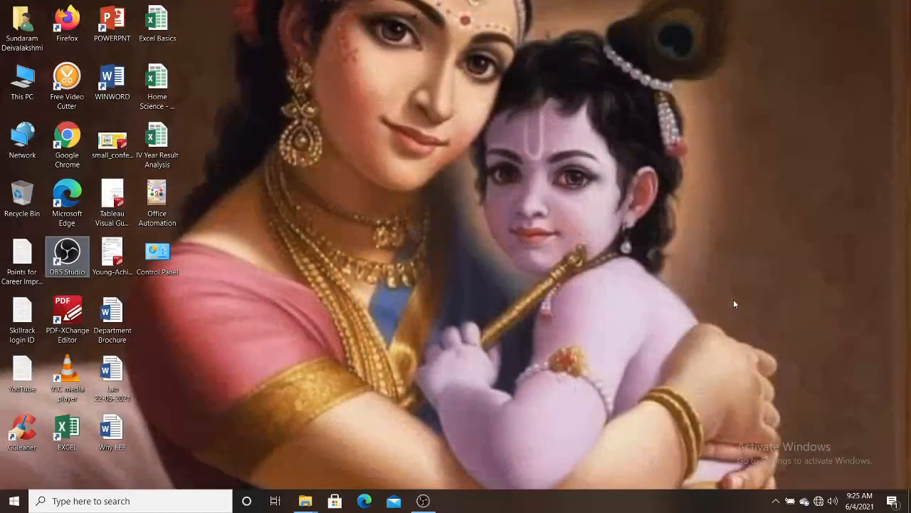
pyautogui.doubleClick(157, 25)
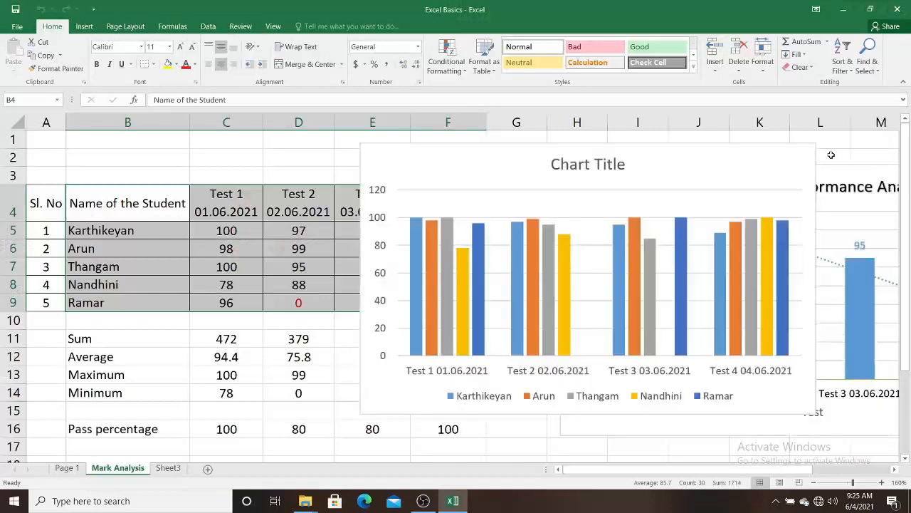
# Step: Delete the column chart titled "Chart Title" that covers the marks table on the Mark Analysis sheet
pyautogui.click(759, 167)
pyautogui.press('Delete')
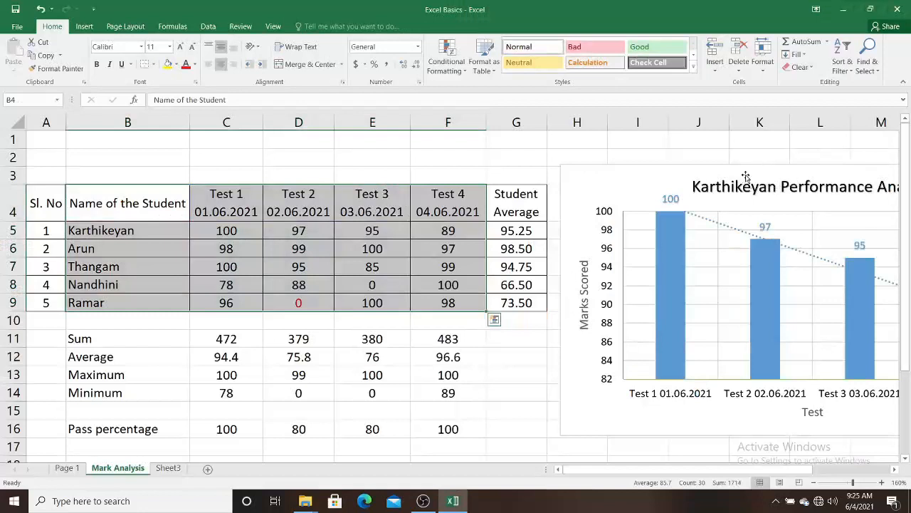
pyautogui.click(455, 169)
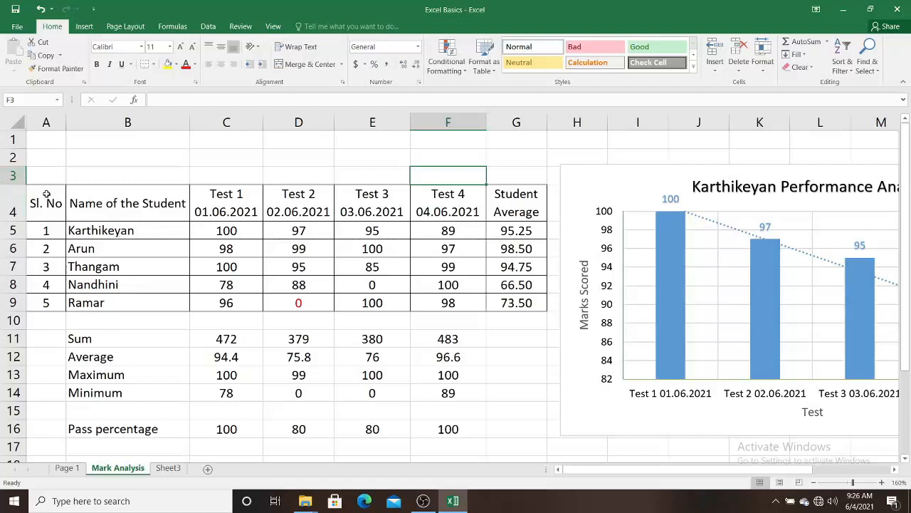
# Step: Open the Sort settings for the marks table A4:G9, keeping its first row treated as headers
pyautogui.moveTo(45, 194); pyautogui.dragTo(523, 305)
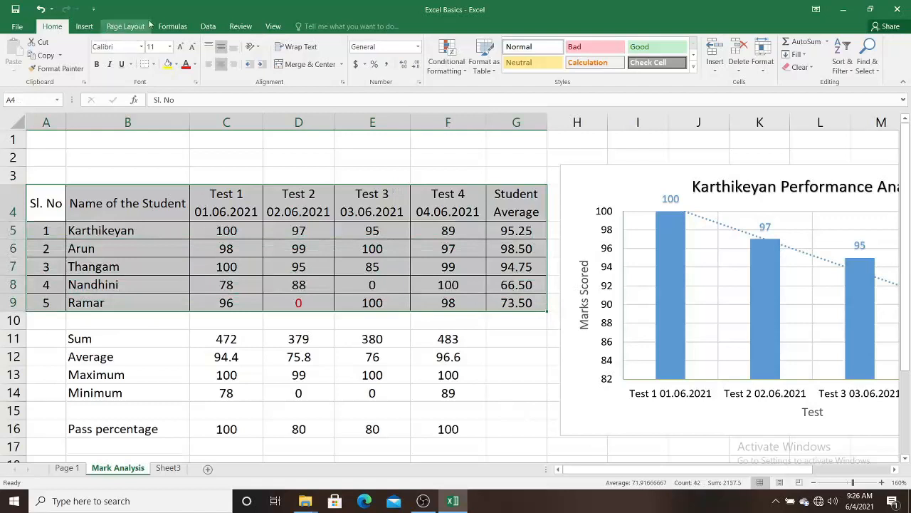
pyautogui.click(208, 26)
pyautogui.click(361, 57)
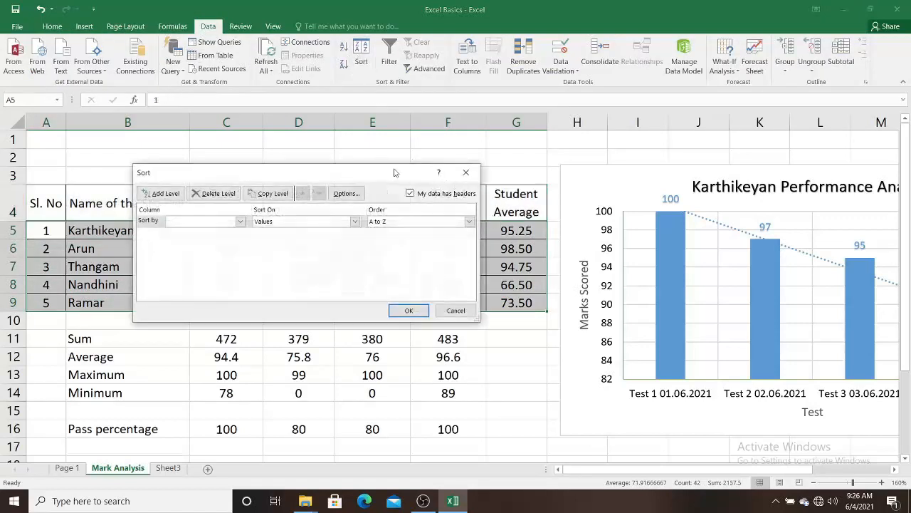
pyautogui.moveTo(395, 172); pyautogui.dragTo(478, 163)
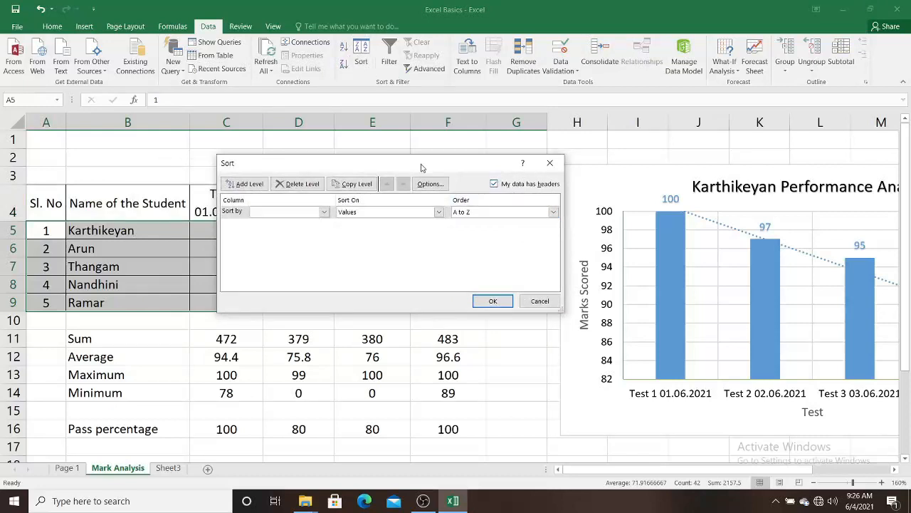
pyautogui.moveTo(421, 167); pyautogui.dragTo(740, 142)
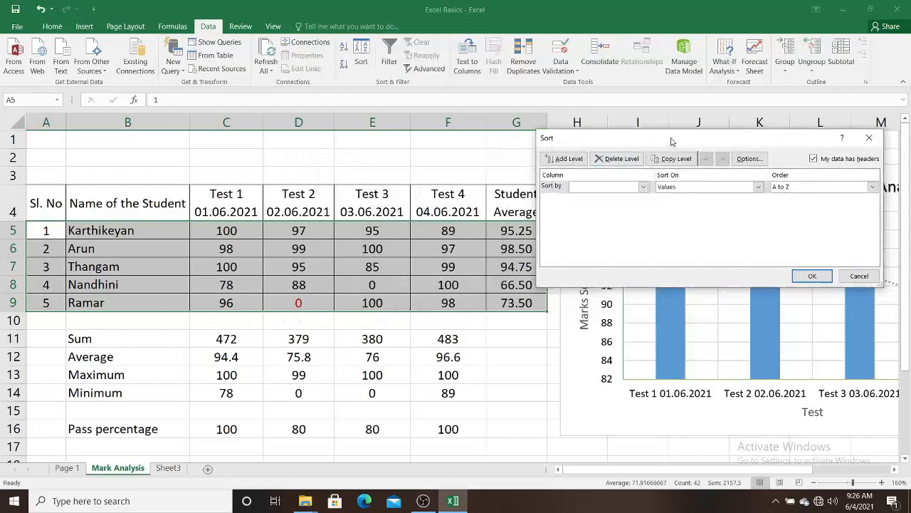
pyautogui.moveTo(670, 141); pyautogui.dragTo(520, 141)
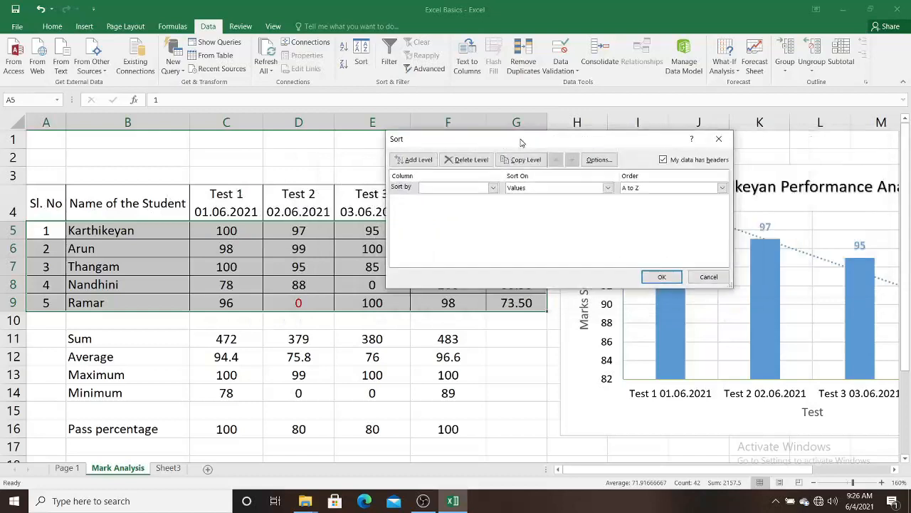
pyautogui.click(663, 160)
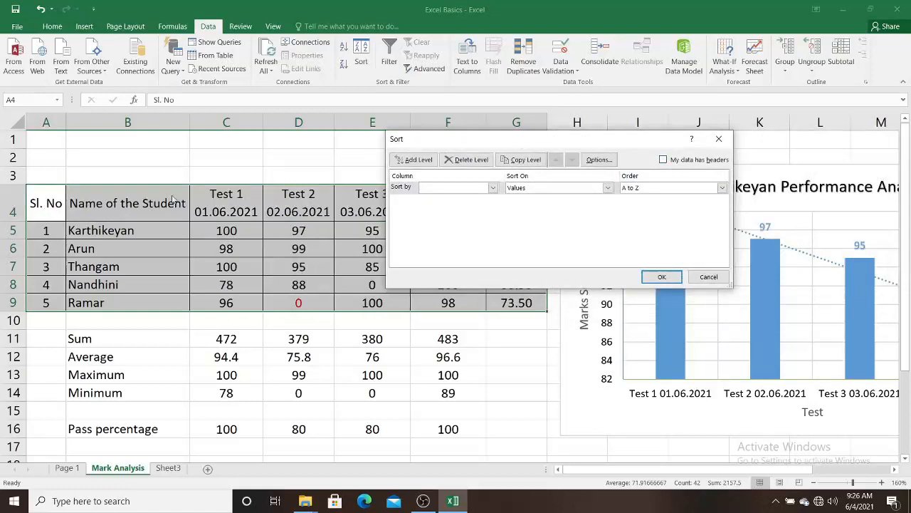
pyautogui.click(663, 159)
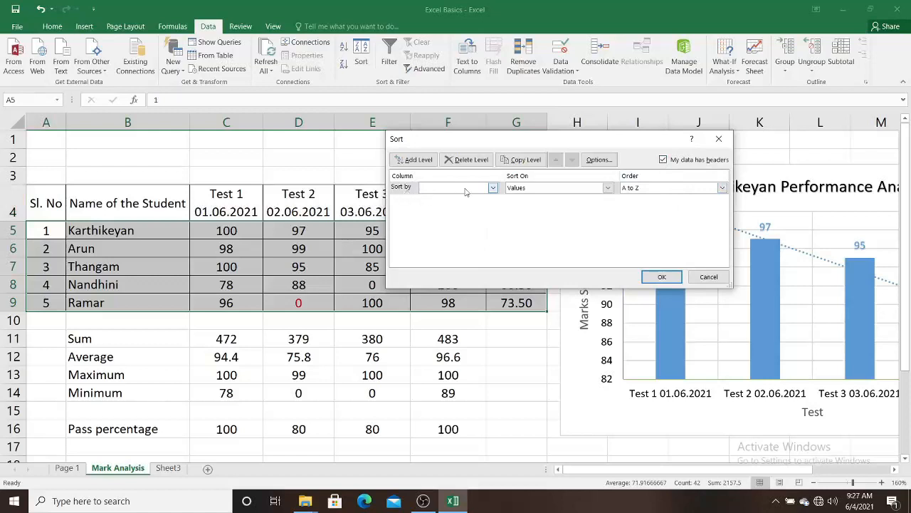
# Step: Sort the marks table by Name of the Student on Values, in A to Z order
pyautogui.click(493, 187)
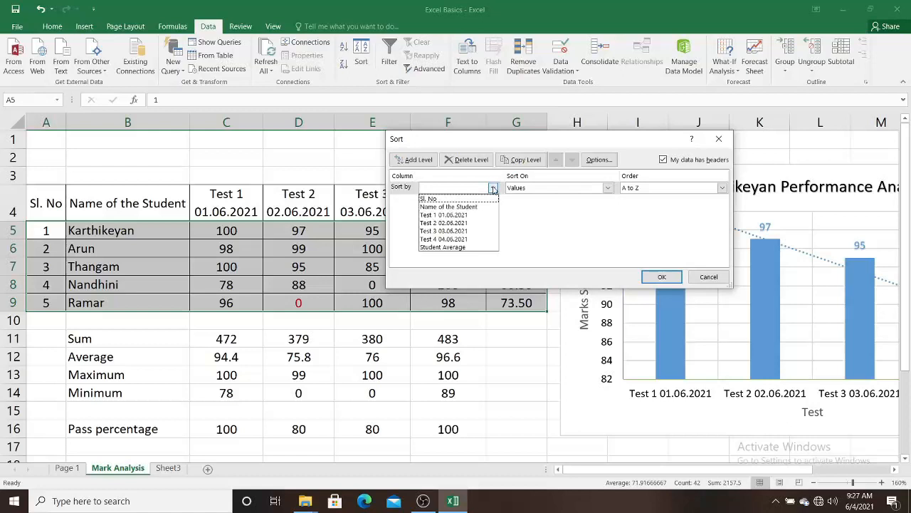
pyautogui.click(478, 207)
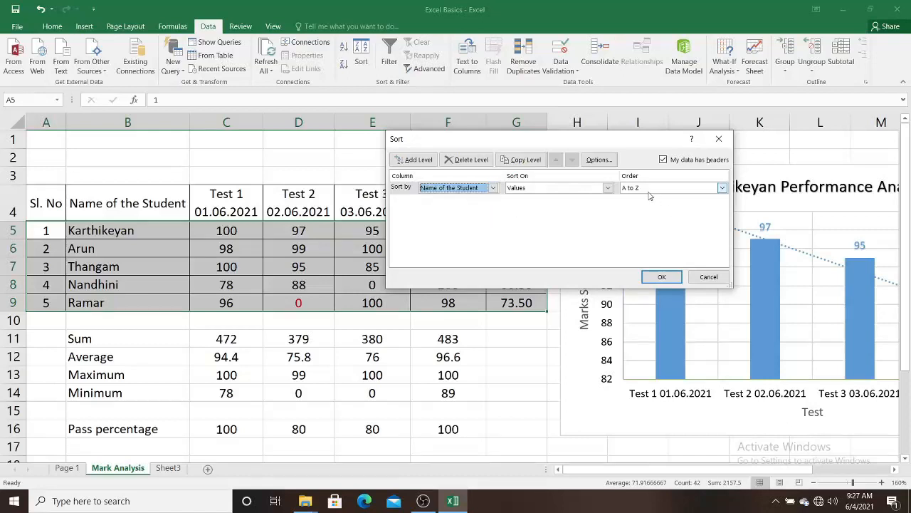
pyautogui.click(722, 188)
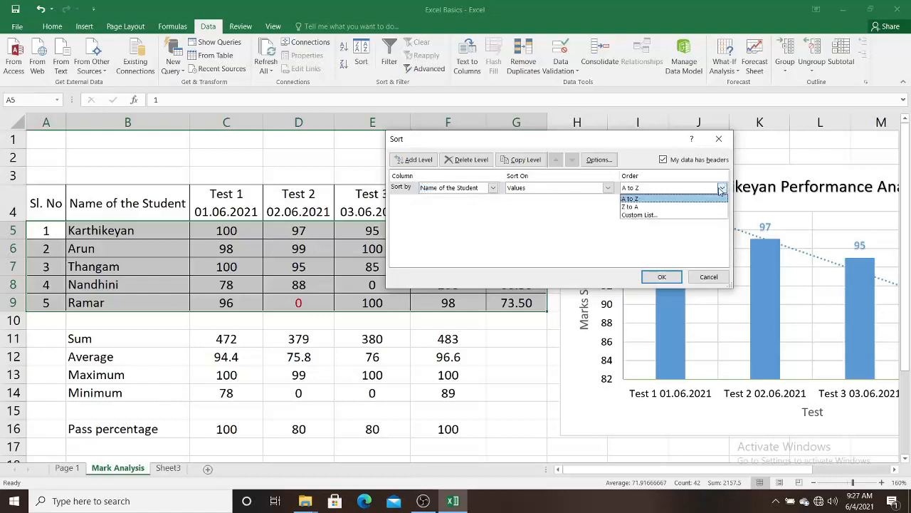
pyautogui.click(586, 226)
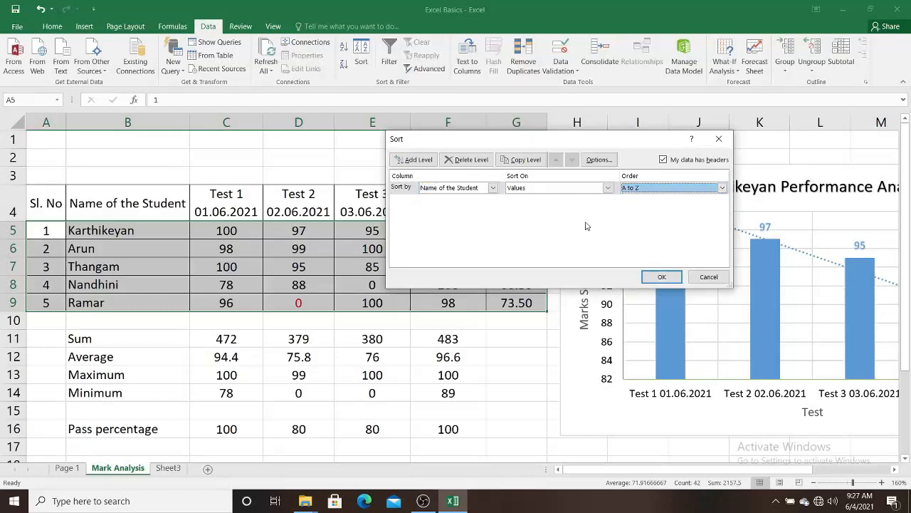
pyautogui.click(608, 188)
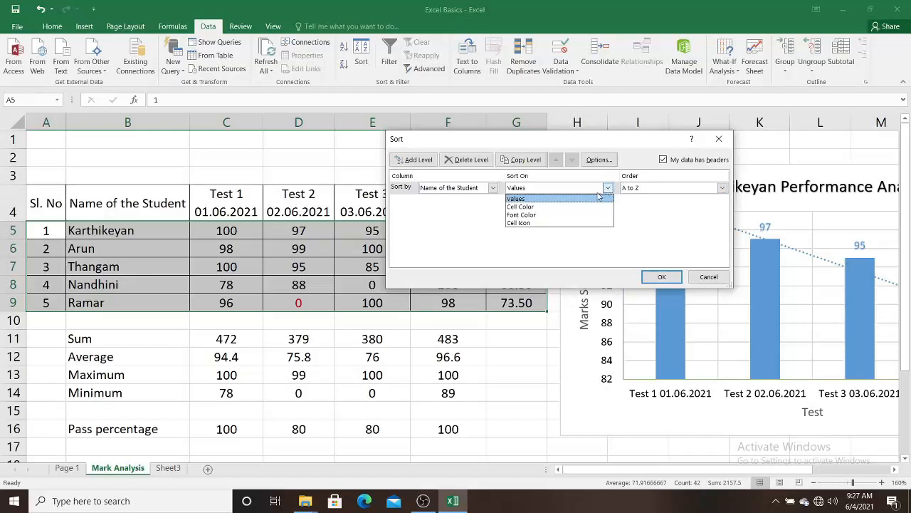
pyautogui.click(587, 199)
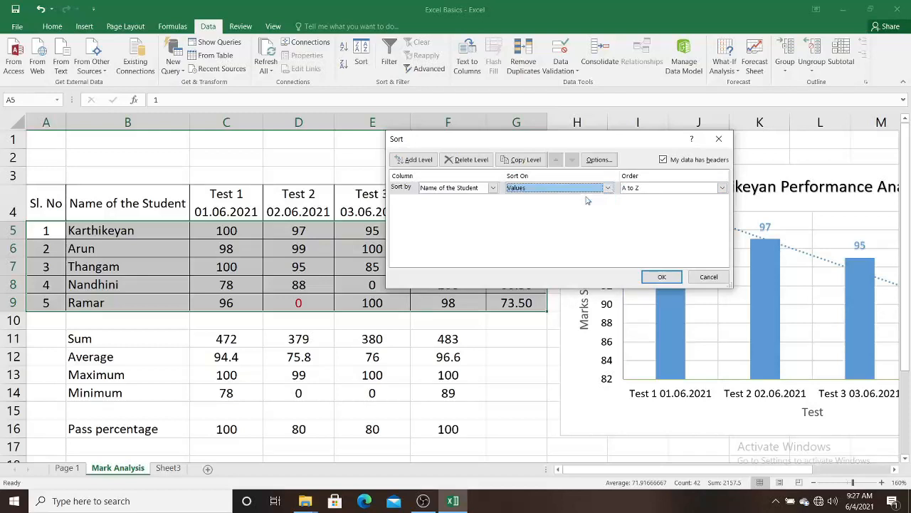
pyautogui.click(661, 278)
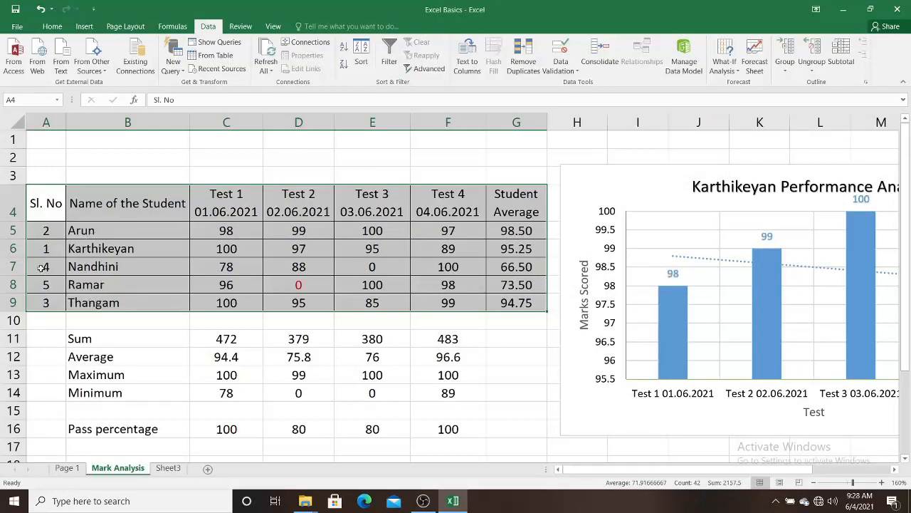
# Step: Clear the serial numbers in cells A5:A9 of the Sl. No column
pyautogui.click(33, 237)
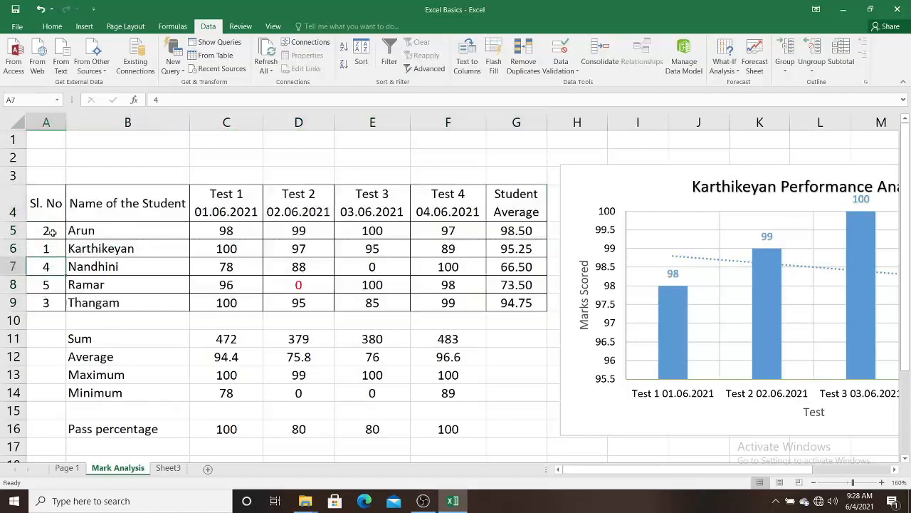
pyautogui.moveTo(45, 233); pyautogui.dragTo(57, 303)
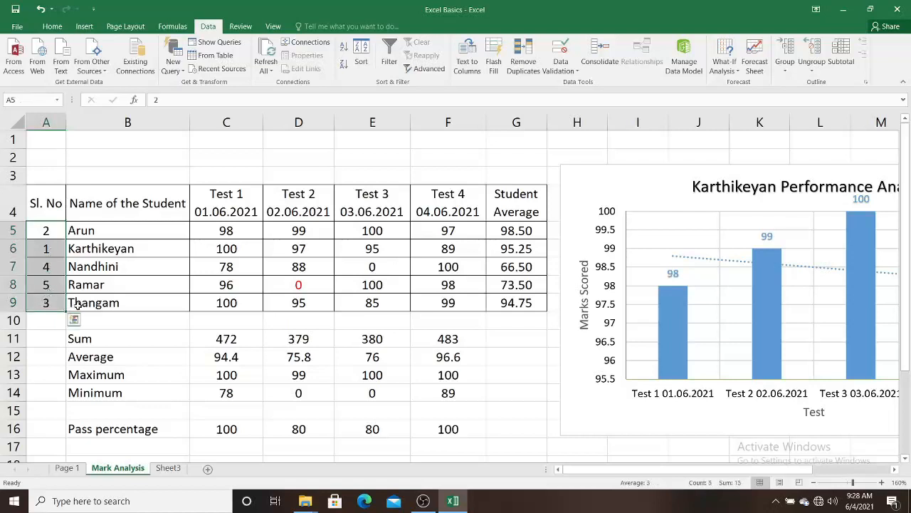
pyautogui.press('Delete')
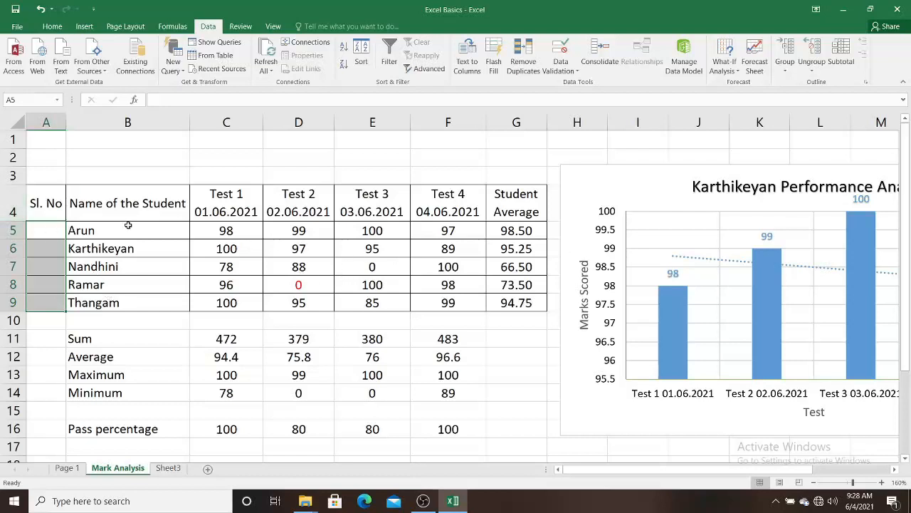
# Step: Renumber the Sl. No column from 1 to 5 in cells A5:A9 and view the whole performance chart
pyautogui.click(53, 228)
pyautogui.write('1')
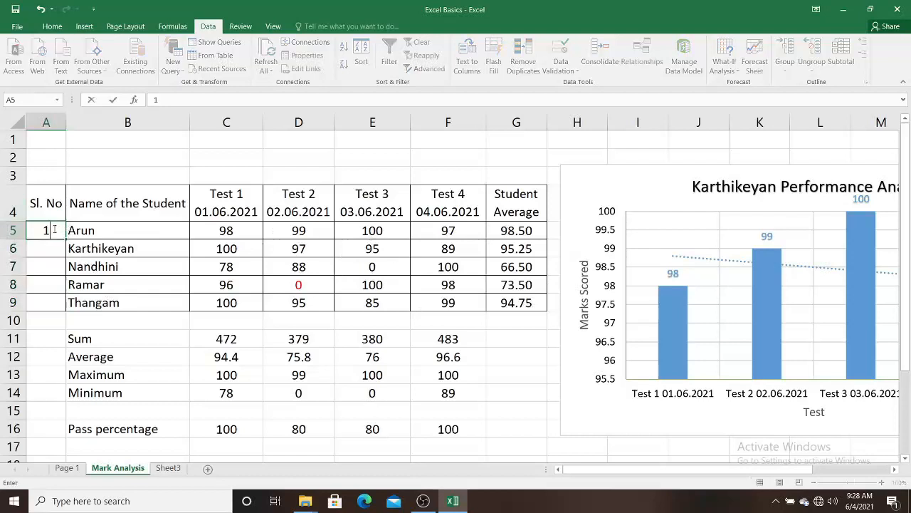
pyautogui.press('Return')
pyautogui.write('2')
pyautogui.press('Return')
pyautogui.write('3')
pyautogui.press('Return')
pyautogui.write('4')
pyautogui.press('Return')
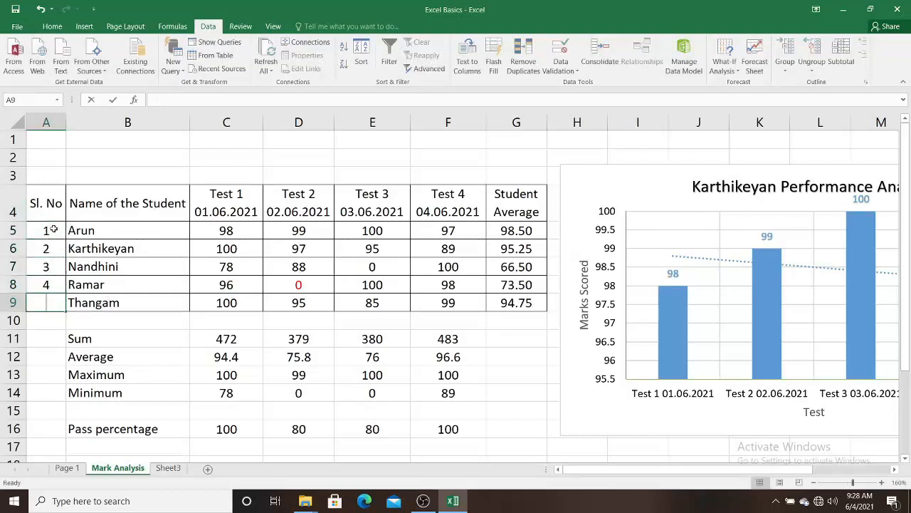
pyautogui.write('5')
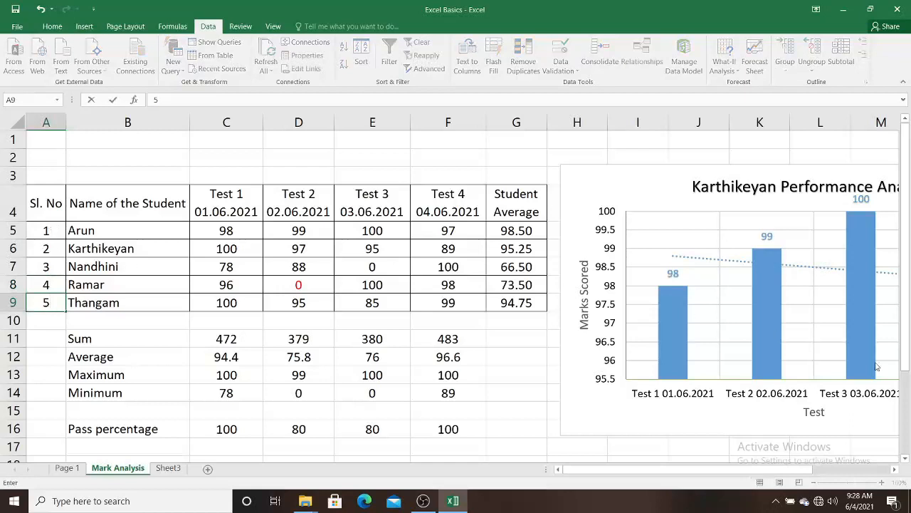
pyautogui.moveTo(778, 475); pyautogui.dragTo(824, 471)
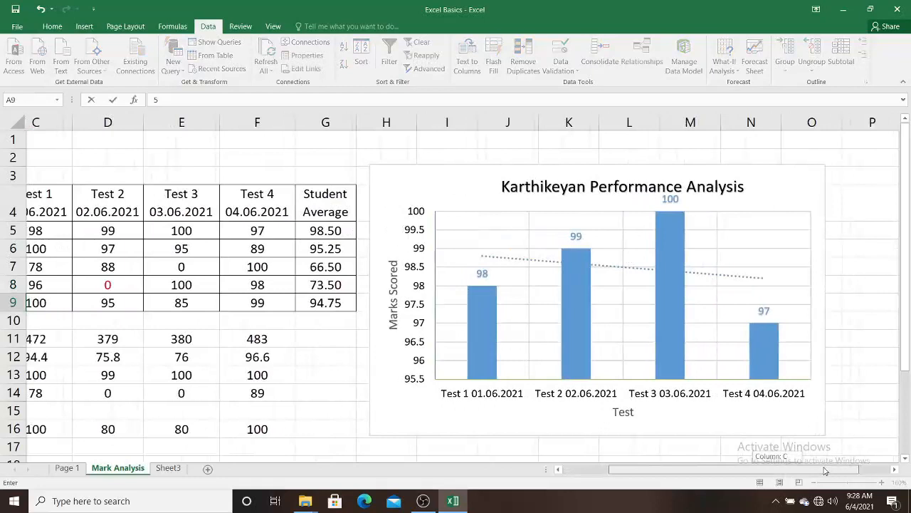
# Step: Select the performance chart beside the marks table and remove its trendline
pyautogui.moveTo(825, 470)
pyautogui.mouseDown()
pyautogui.moveTo(757, 468)
pyautogui.moveTo(817, 463)
pyautogui.mouseUp()
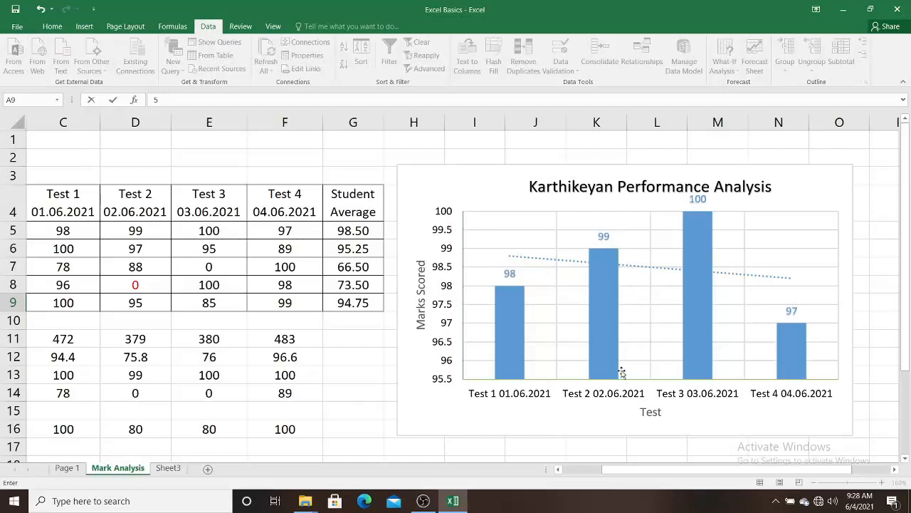
pyautogui.press('Escape')
pyautogui.click(522, 177)
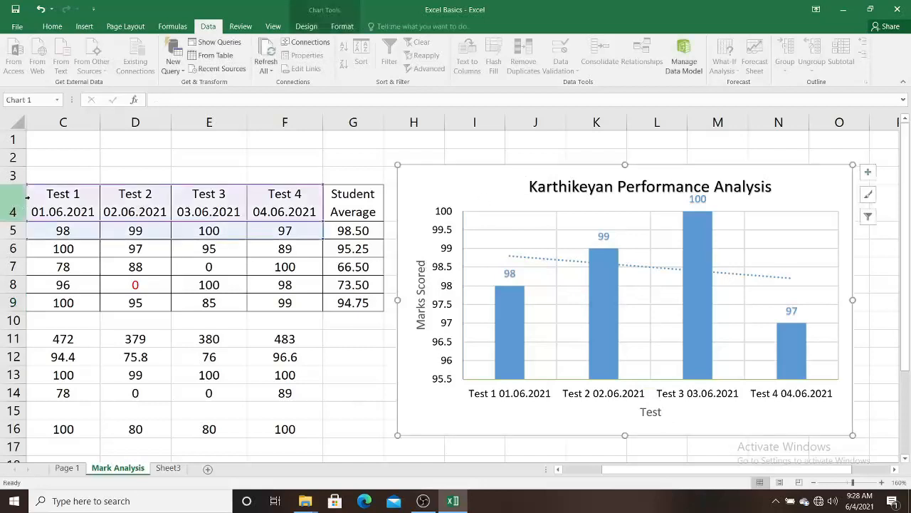
pyautogui.moveTo(694, 476); pyautogui.dragTo(654, 478)
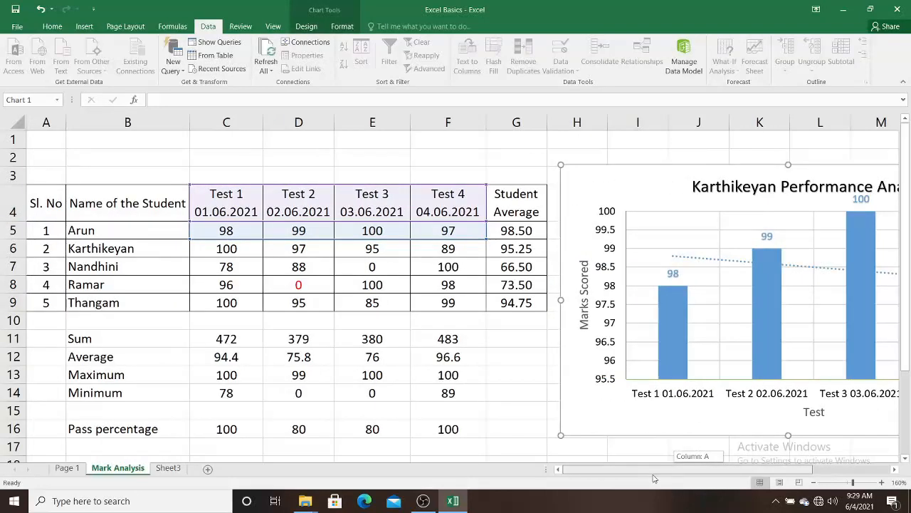
pyautogui.moveTo(654, 478); pyautogui.dragTo(653, 479)
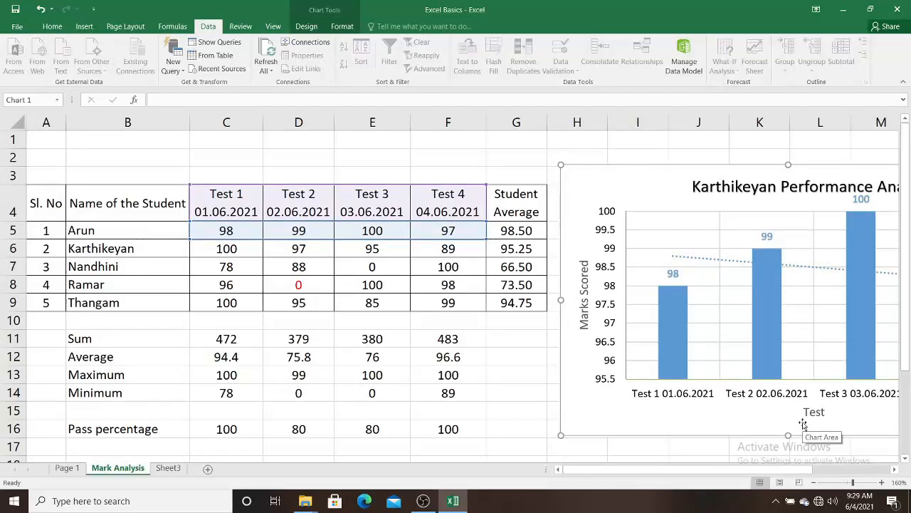
pyautogui.moveTo(698, 470); pyautogui.dragTo(676, 452)
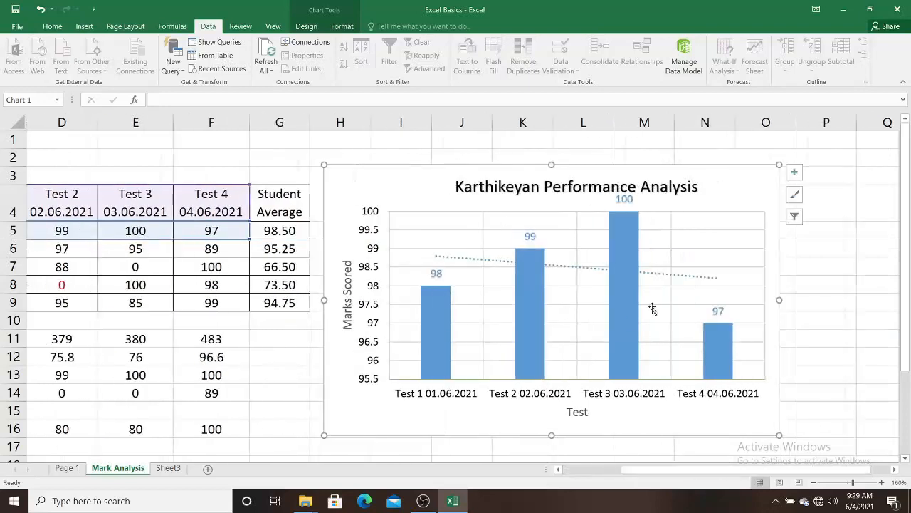
pyautogui.click(795, 173)
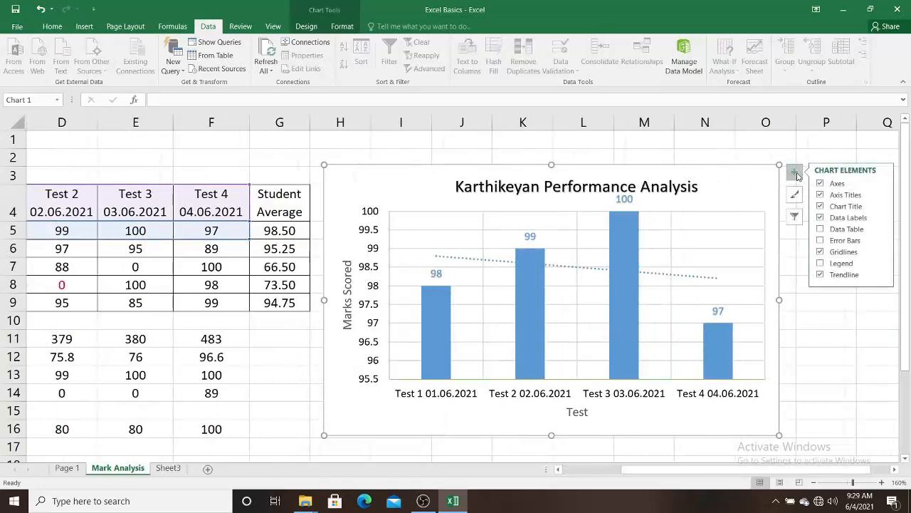
pyautogui.click(820, 275)
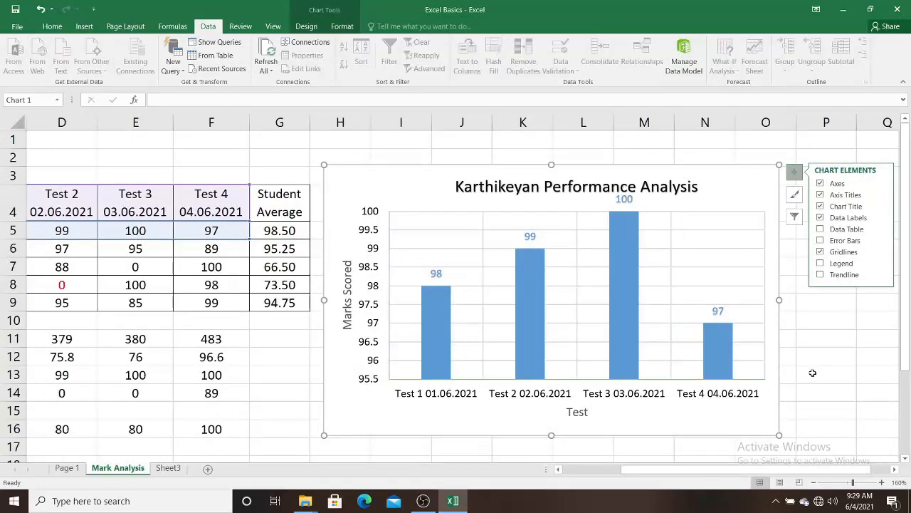
pyautogui.click(812, 373)
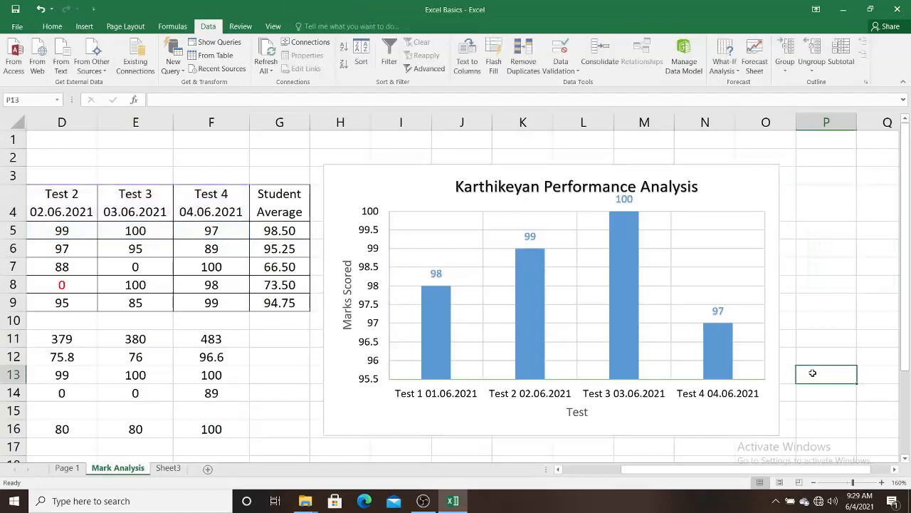
# Step: Replace the student's name in the chart title with that of the row 5 student, keeping "Performance Analysis", and save the workbook
pyautogui.moveTo(740, 469); pyautogui.dragTo(678, 474)
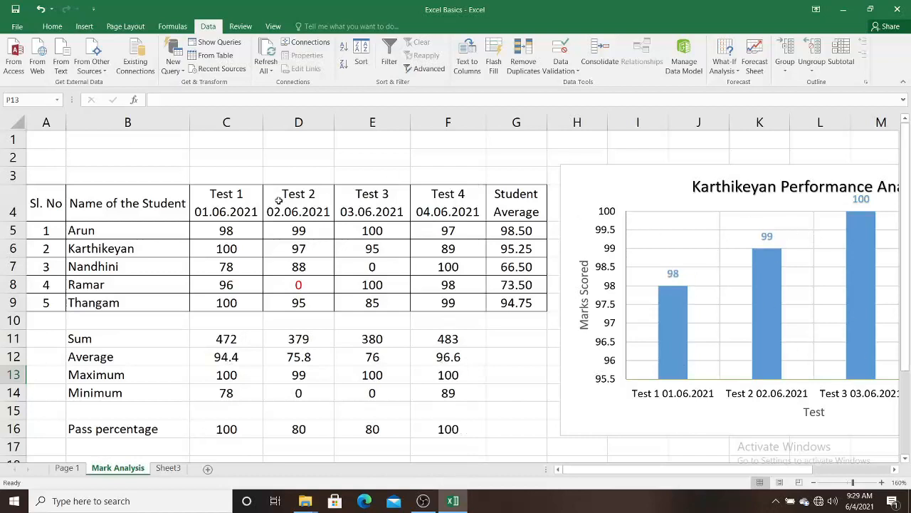
pyautogui.click(770, 186)
pyautogui.doubleClick(771, 186)
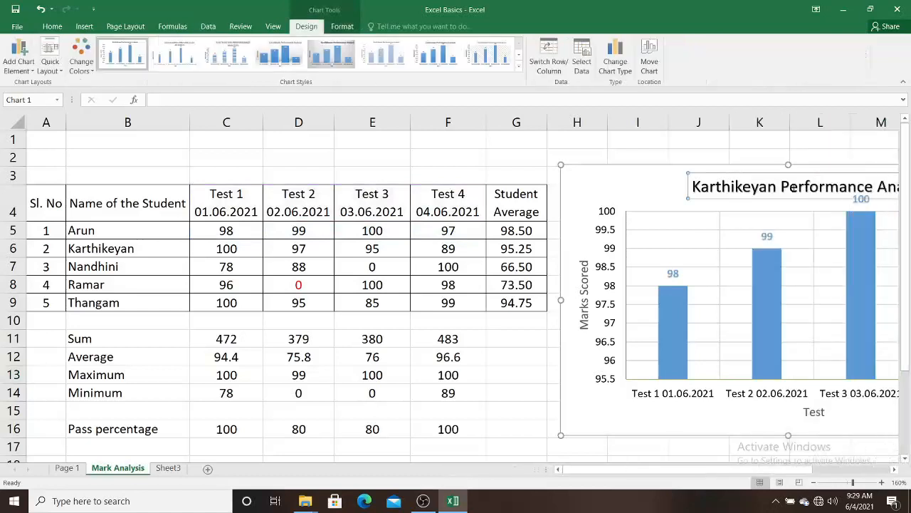
pyautogui.moveTo(777, 187); pyautogui.dragTo(691, 187)
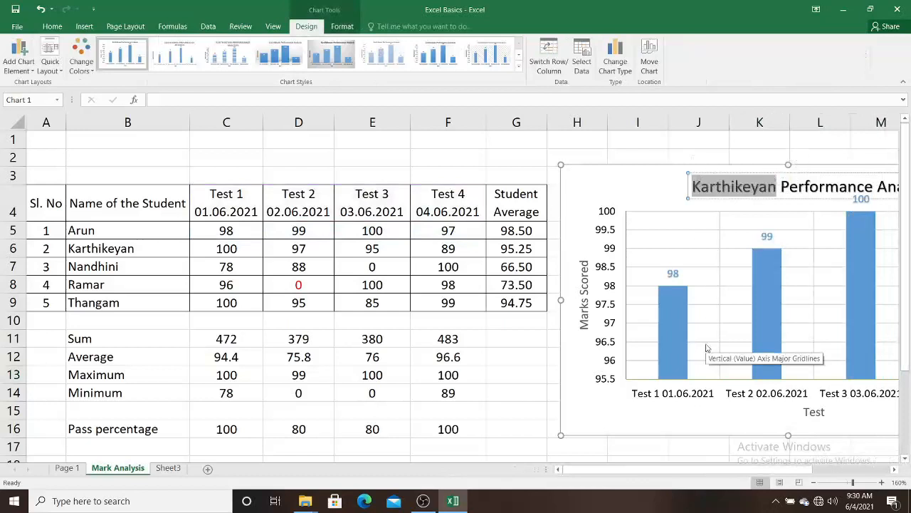
pyautogui.write('Aru')
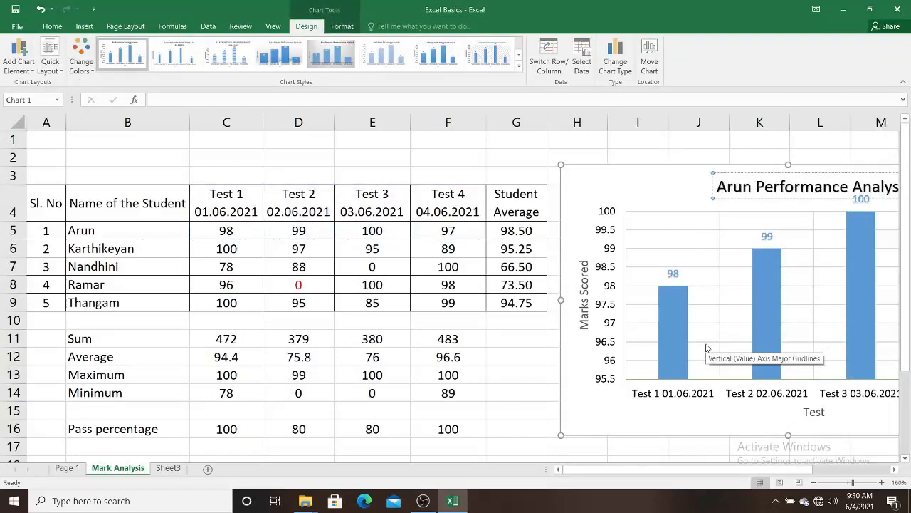
pyautogui.click(533, 368)
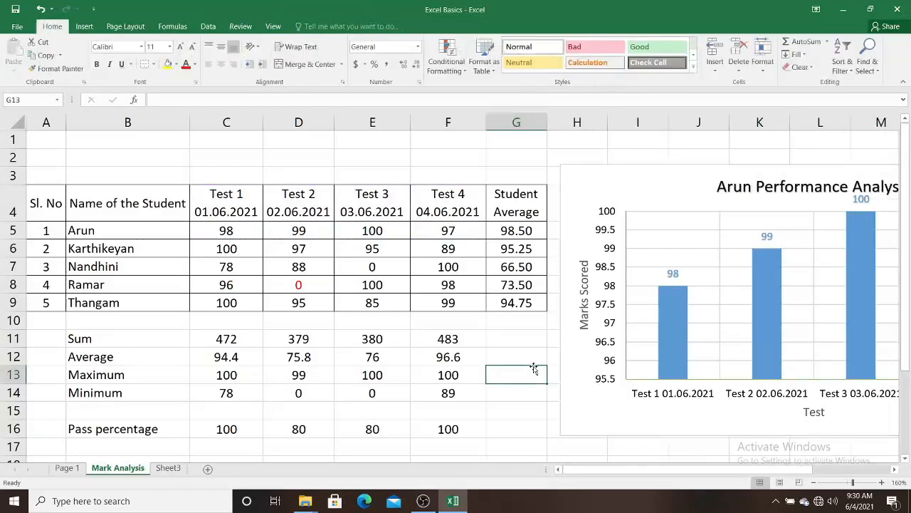
pyautogui.click(17, 9)
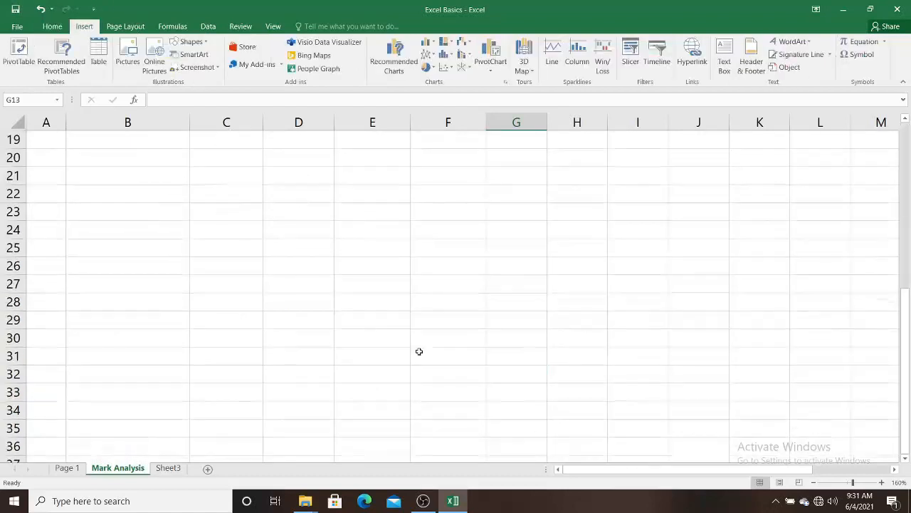
# Step: Enter the text "Tutorial point + Excel basics" in cell D19, below the pass percentage row
pyautogui.scroll(3, 441, 320)
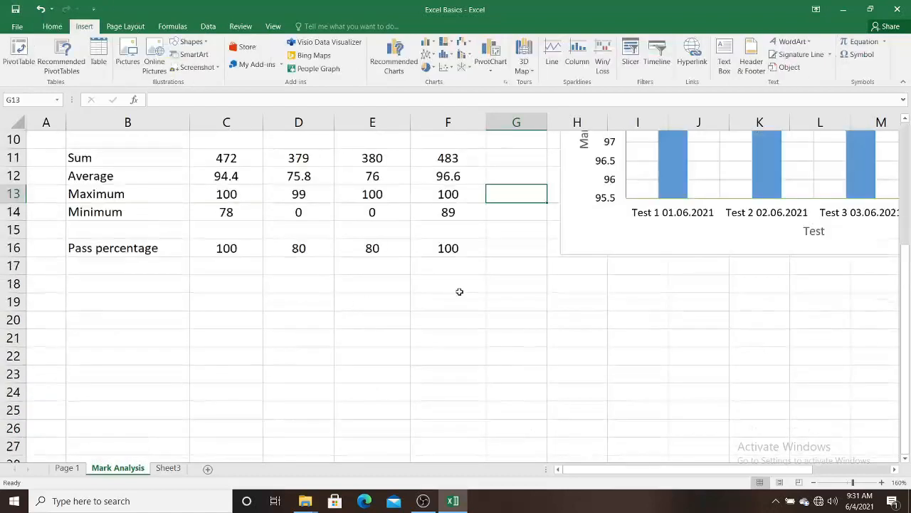
pyautogui.click(299, 303)
pyautogui.write('T')
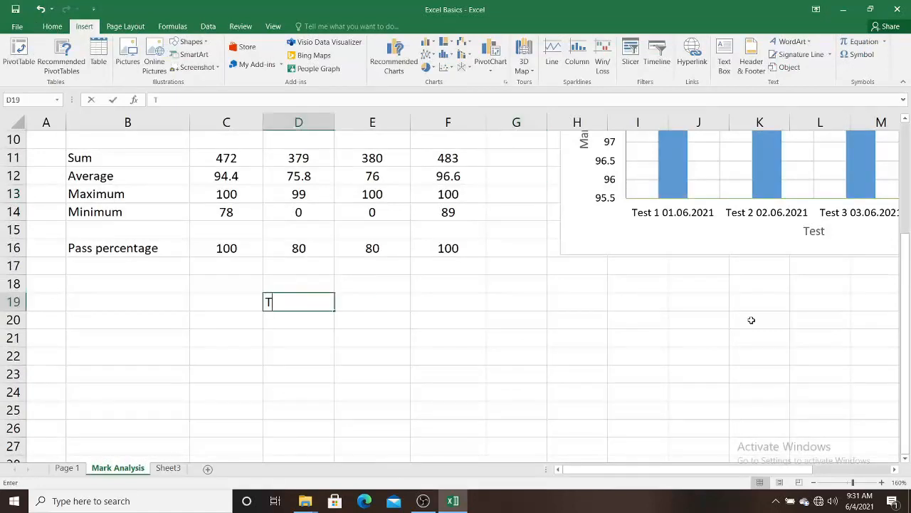
pyautogui.write('utorial poin')
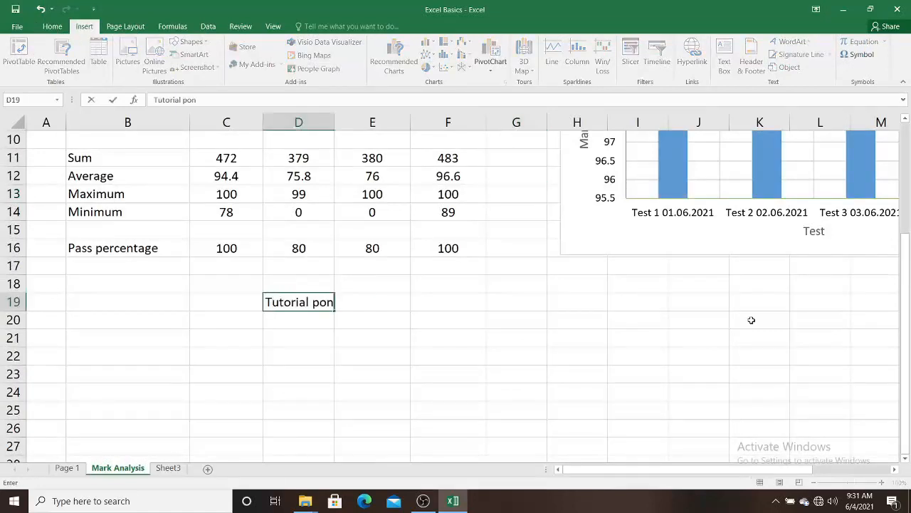
pyautogui.write('t + Excel basic')
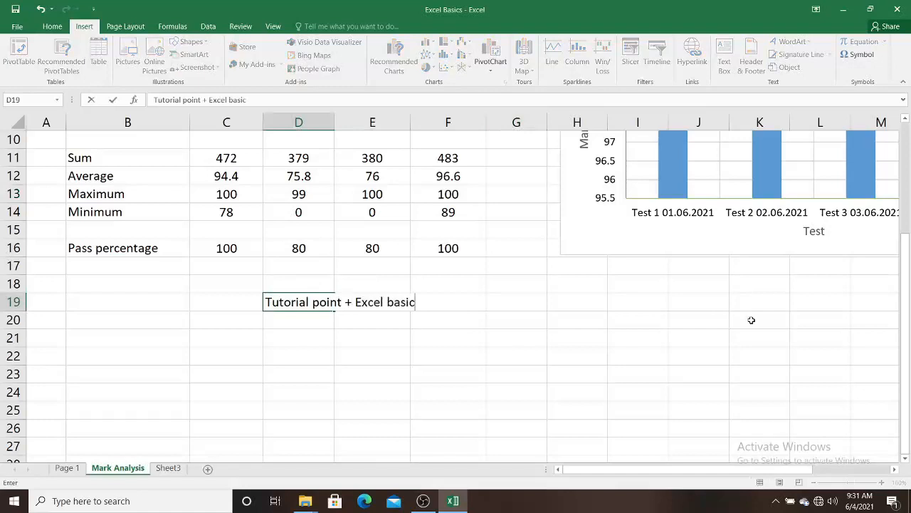
pyautogui.write('s')
pyautogui.press('Return')
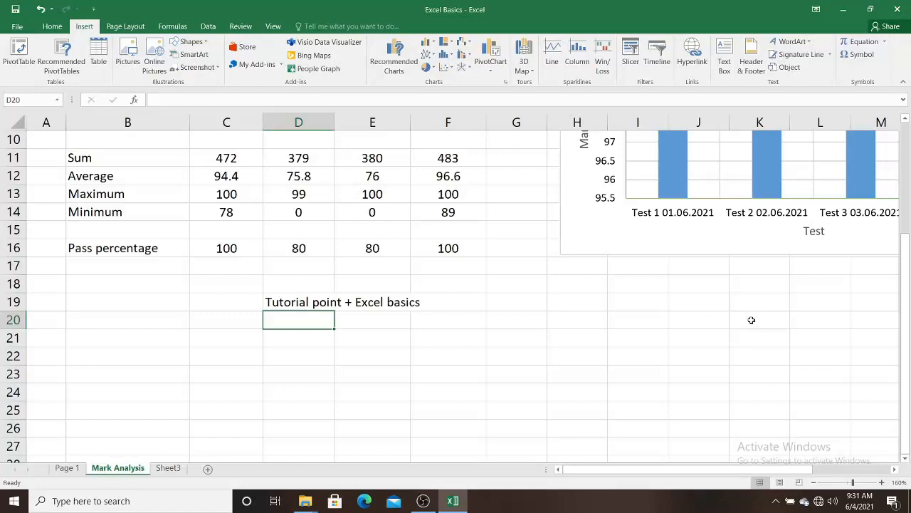
# Step: Label the reference in row 19 by entering "Youtube videos:" in cell B19
pyautogui.click(139, 305)
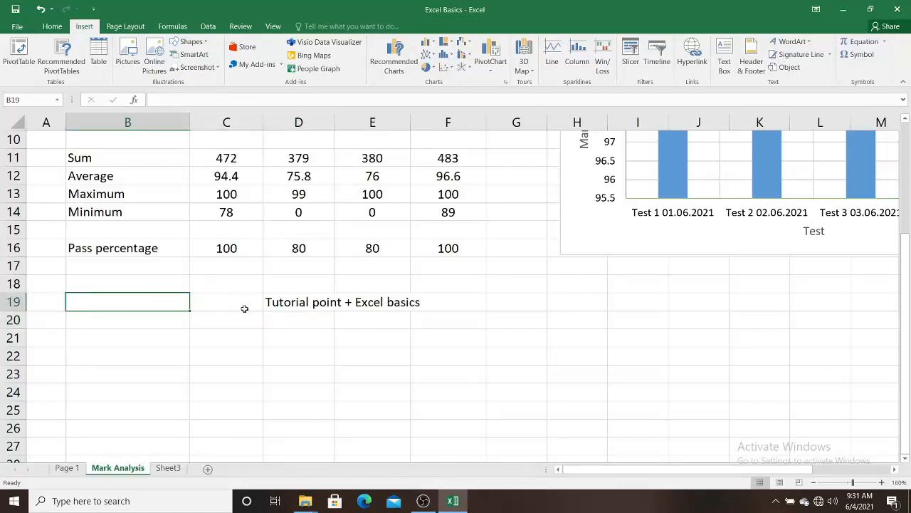
pyautogui.write('Yu')
pyautogui.press('BackSpace')
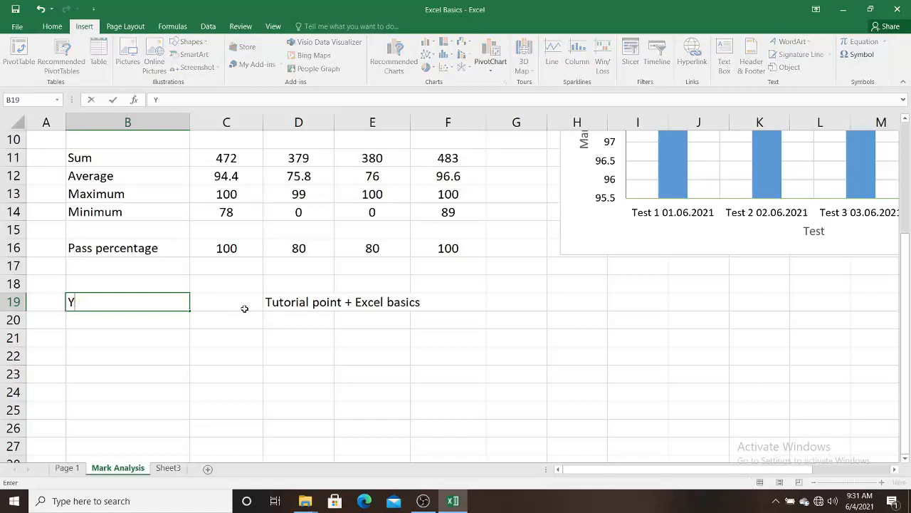
pyautogui.write('outube videos:')
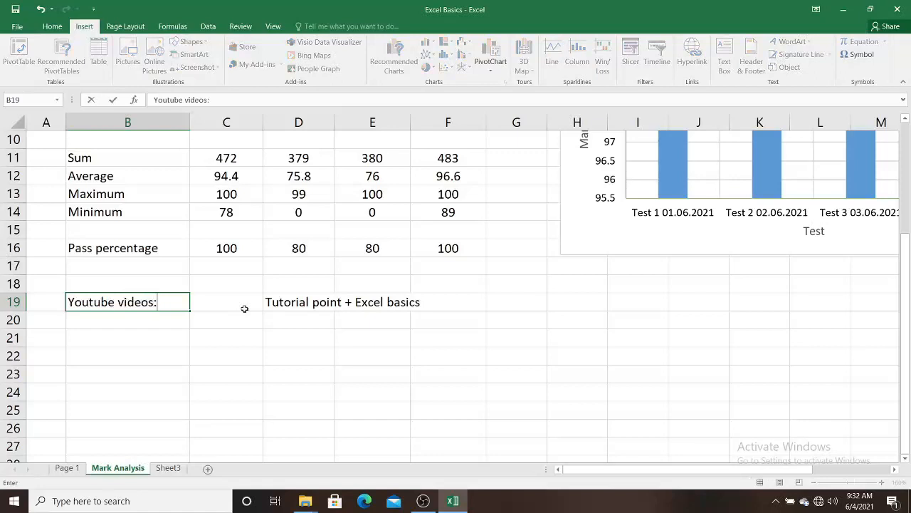
pyautogui.click(356, 374)
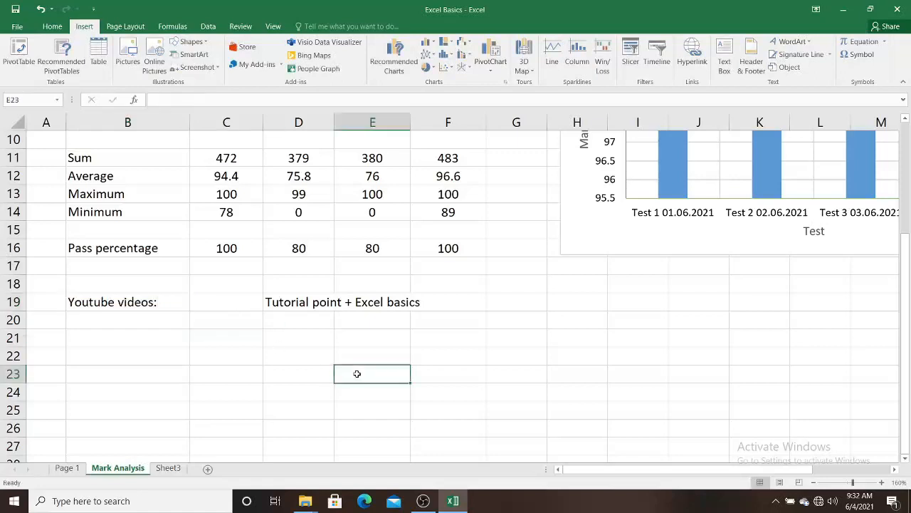